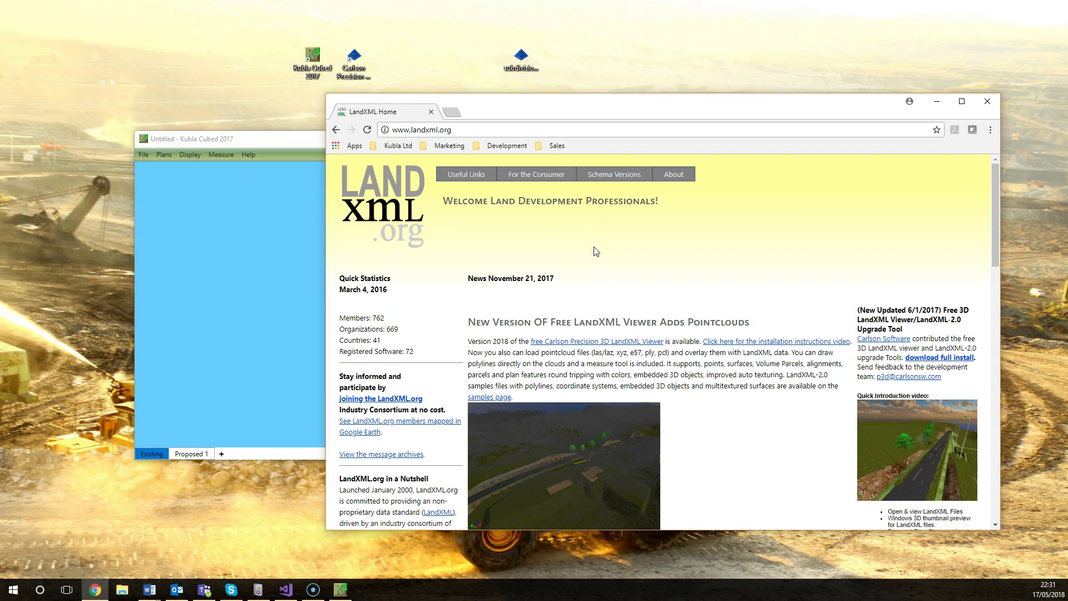
Reveal LandXML.org's For the Consumer dropdown and scroll through the home page news
mouse_move(536, 175)
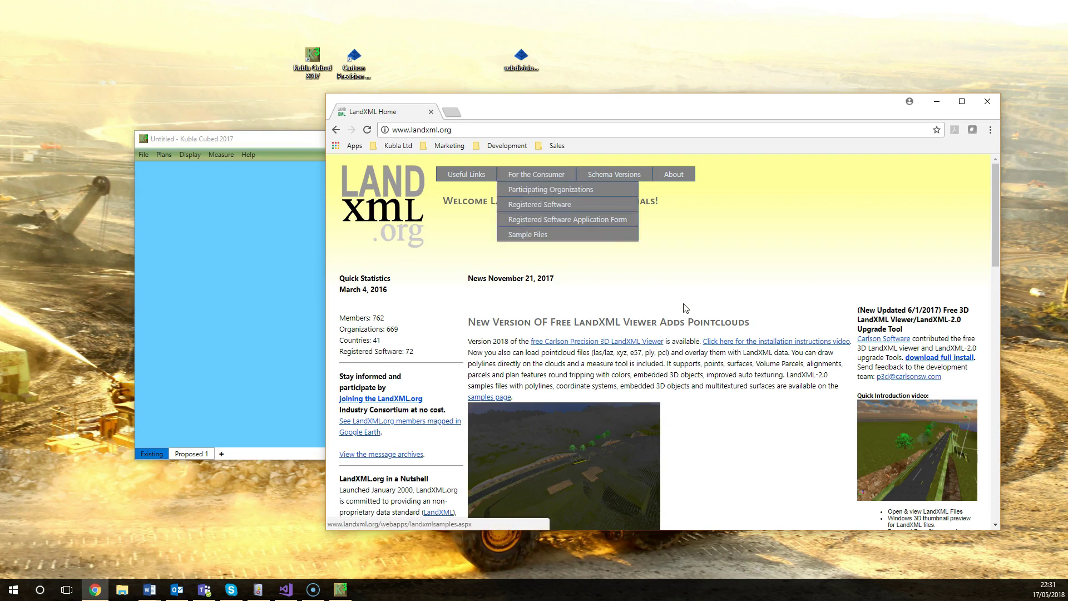
scroll(598, 257, "down", 1)
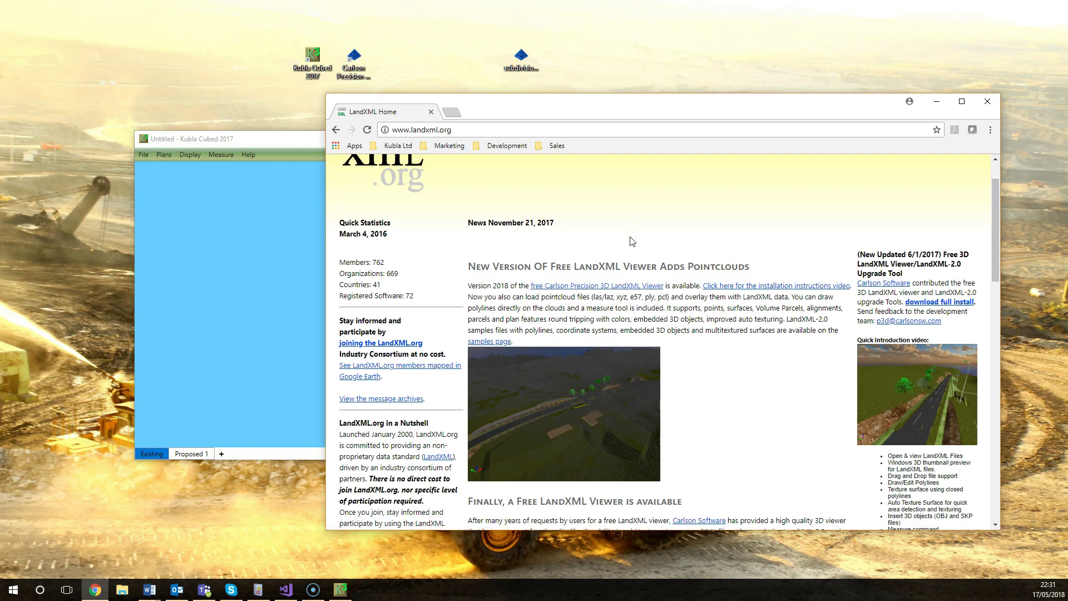
scroll(631, 248, "up", 1)
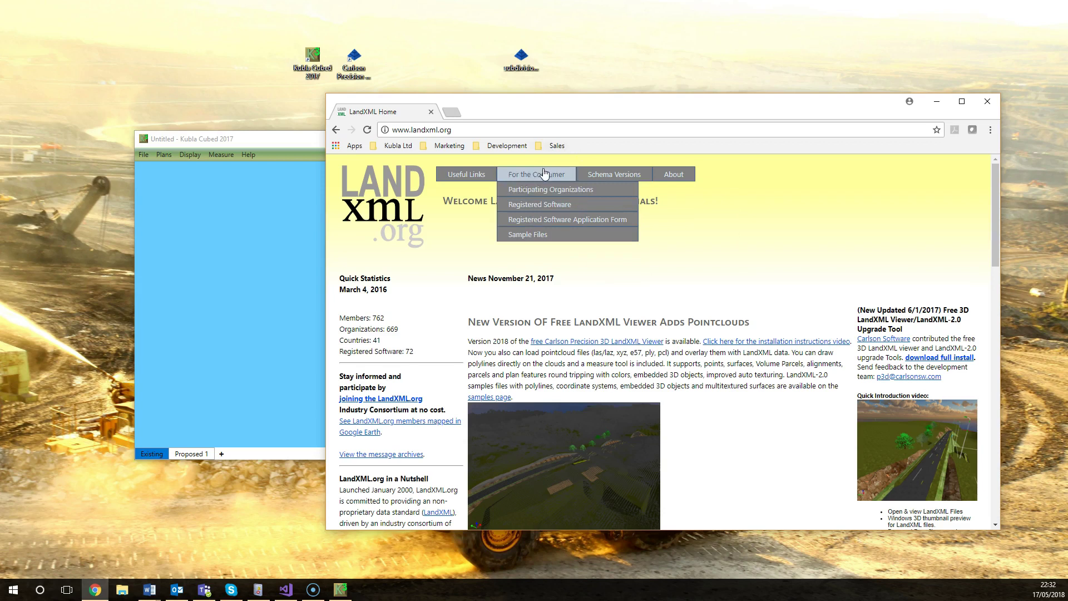
Browse LandXML's Registered Software list, close Chrome and select subdivision.xml on the desktop
left_click(543, 205)
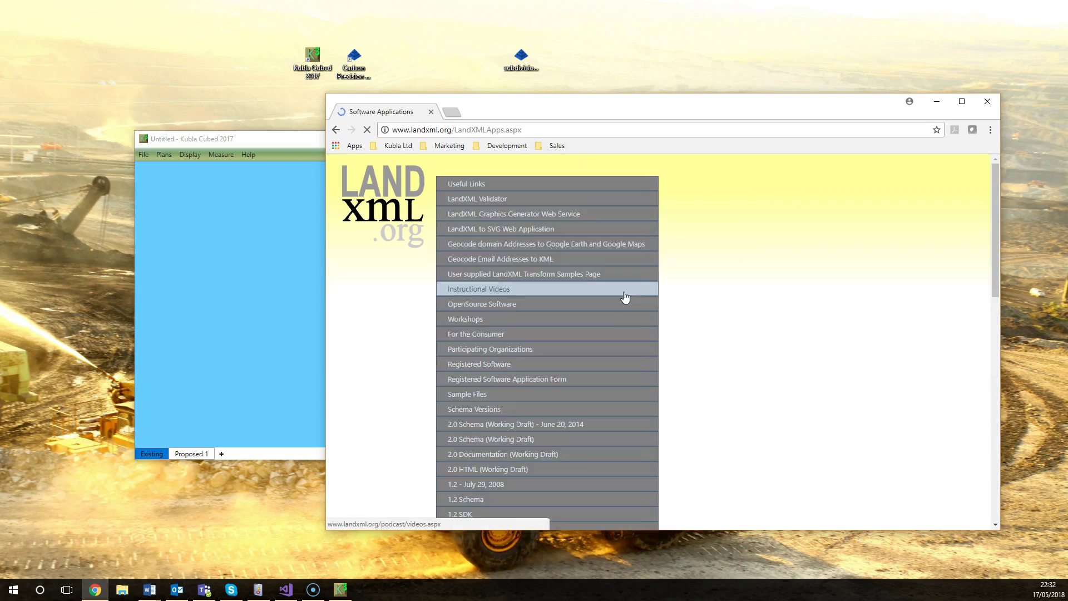
scroll(577, 282, "down", 1)
scroll(577, 282, "down", 1)
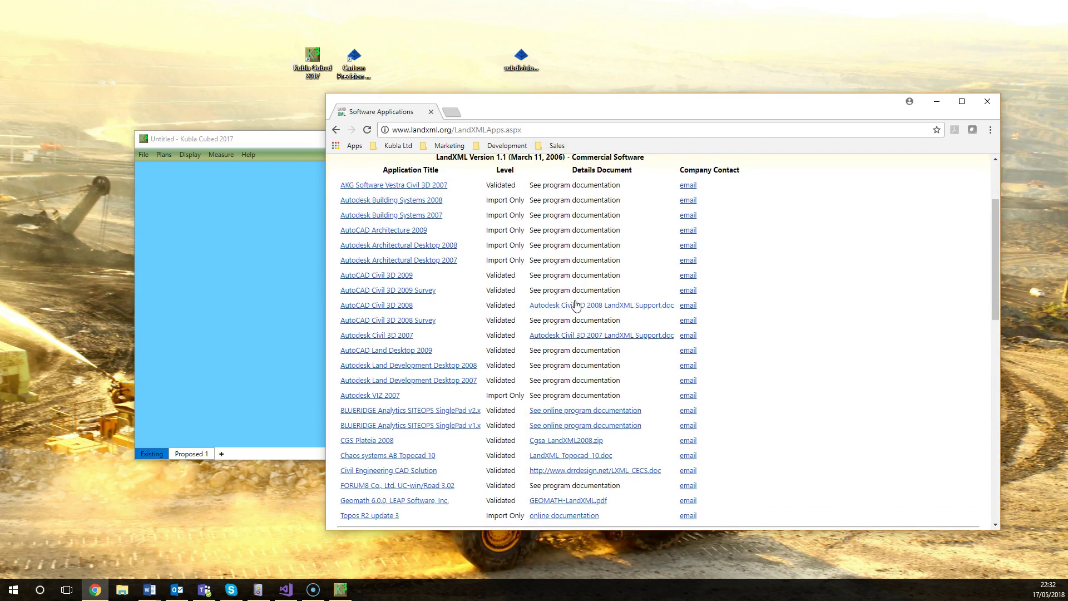
scroll(547, 245, "down", 1)
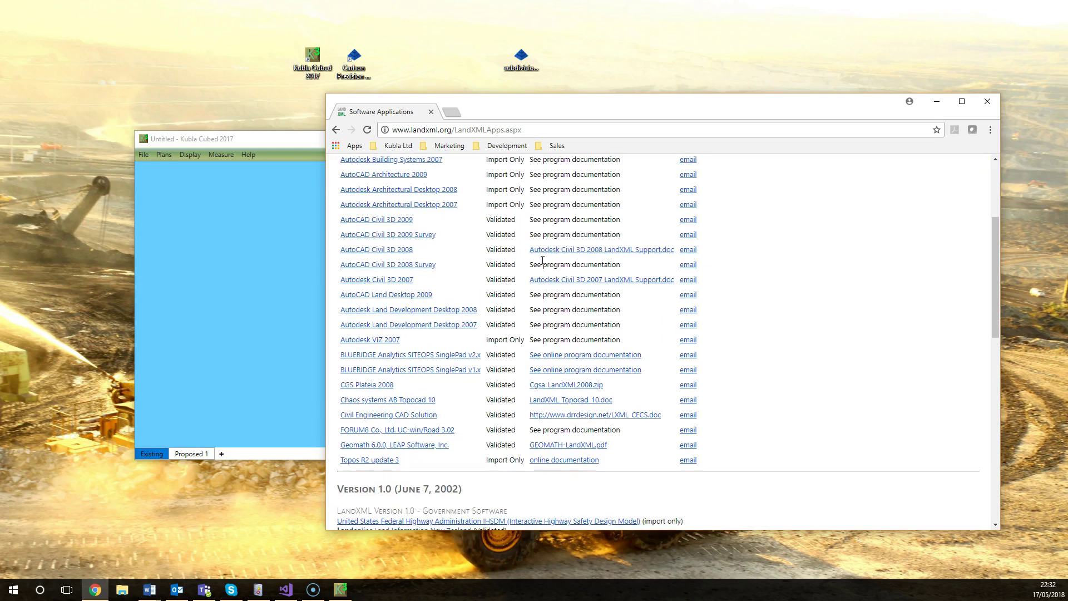
scroll(540, 265, "down", 2)
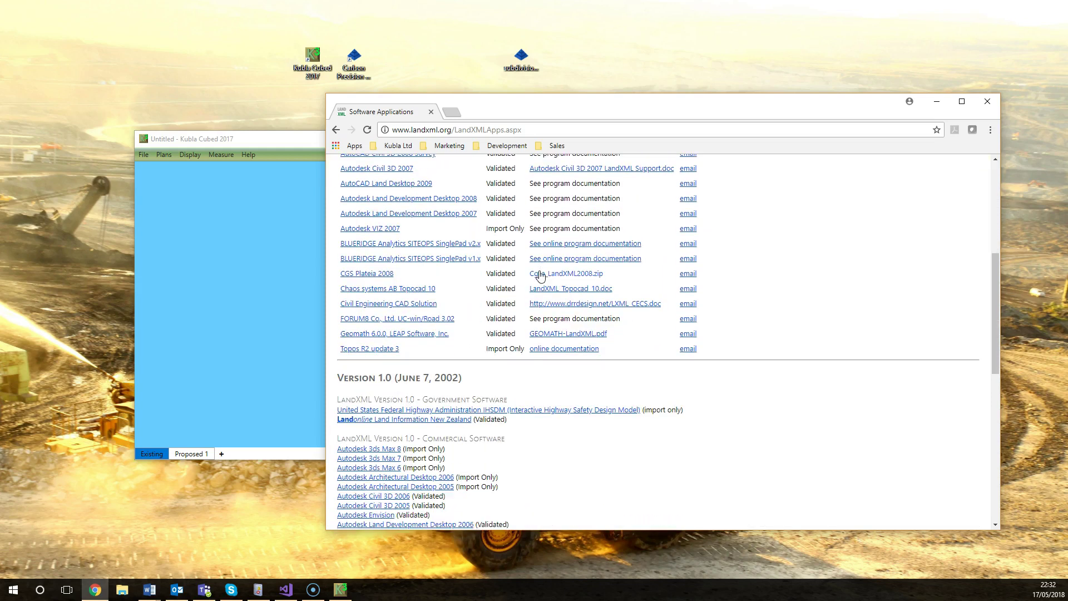
scroll(539, 277, "down", 1)
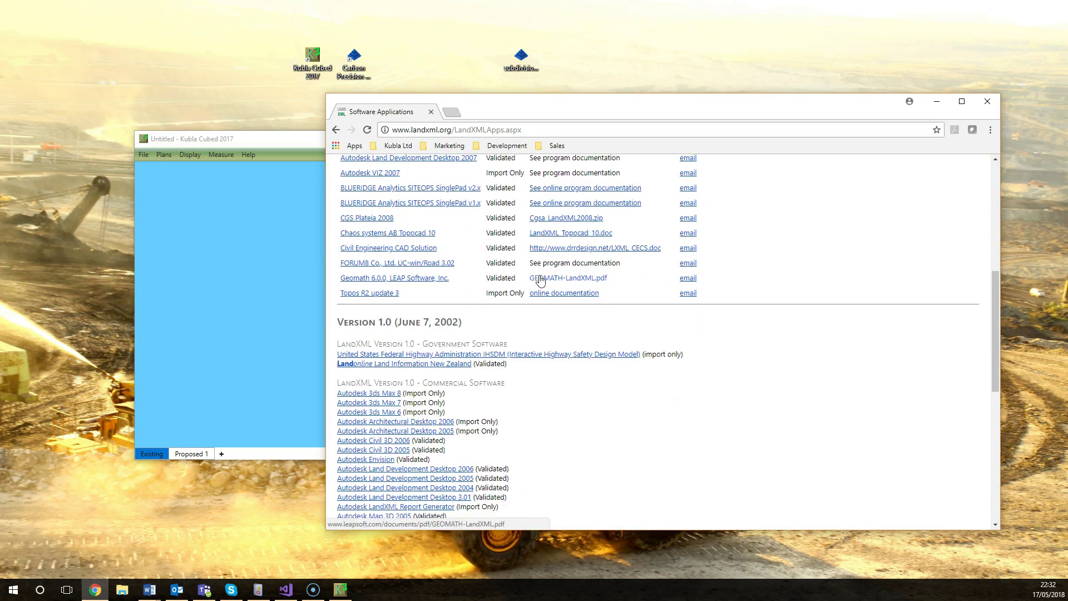
left_click(988, 102)
left_click(521, 62)
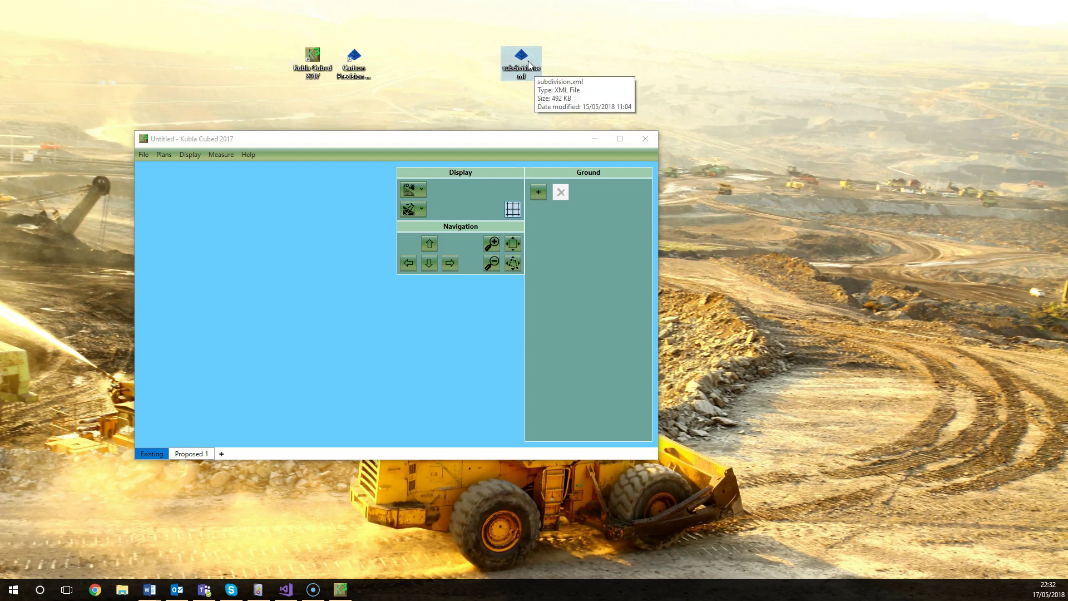
Inspect subdivision.xml's yellow alignment in Precision 3D, then exit and discard changes
left_click(539, 67)
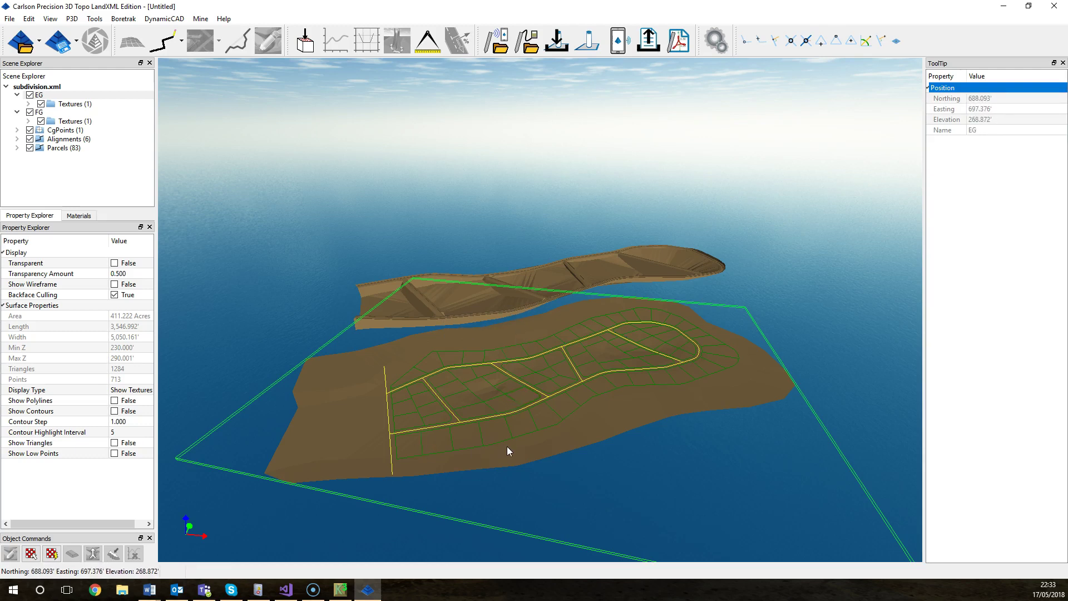
left_click(532, 350)
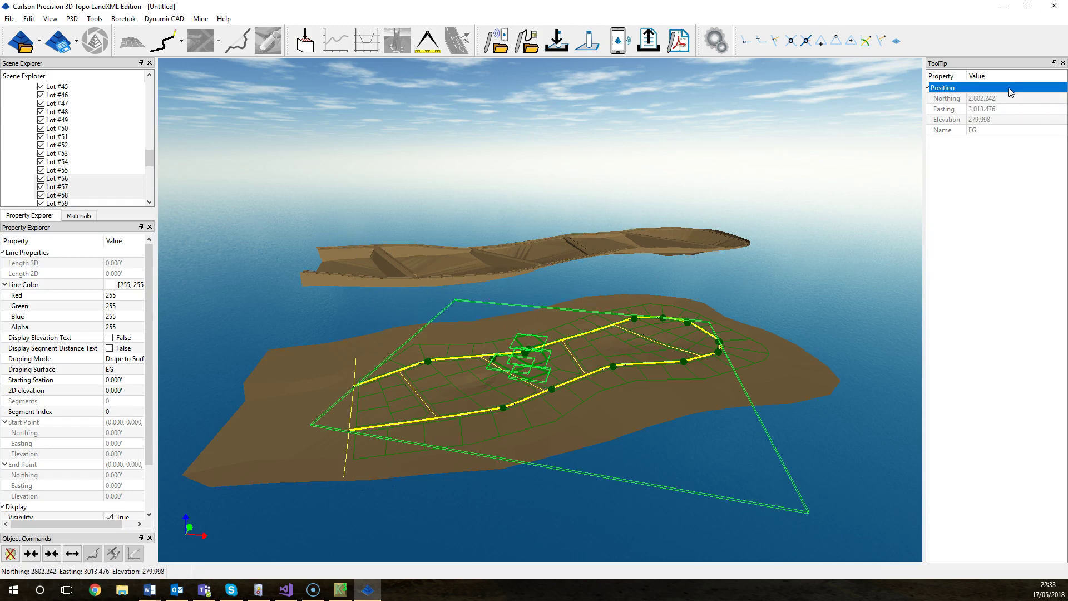
left_click(1055, 6)
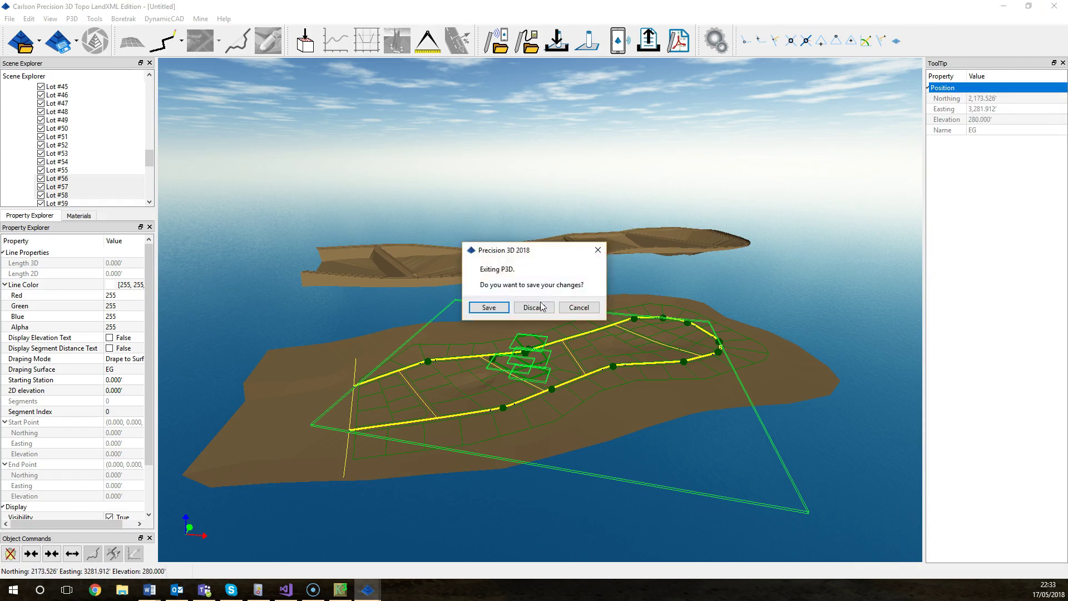
left_click(534, 307)
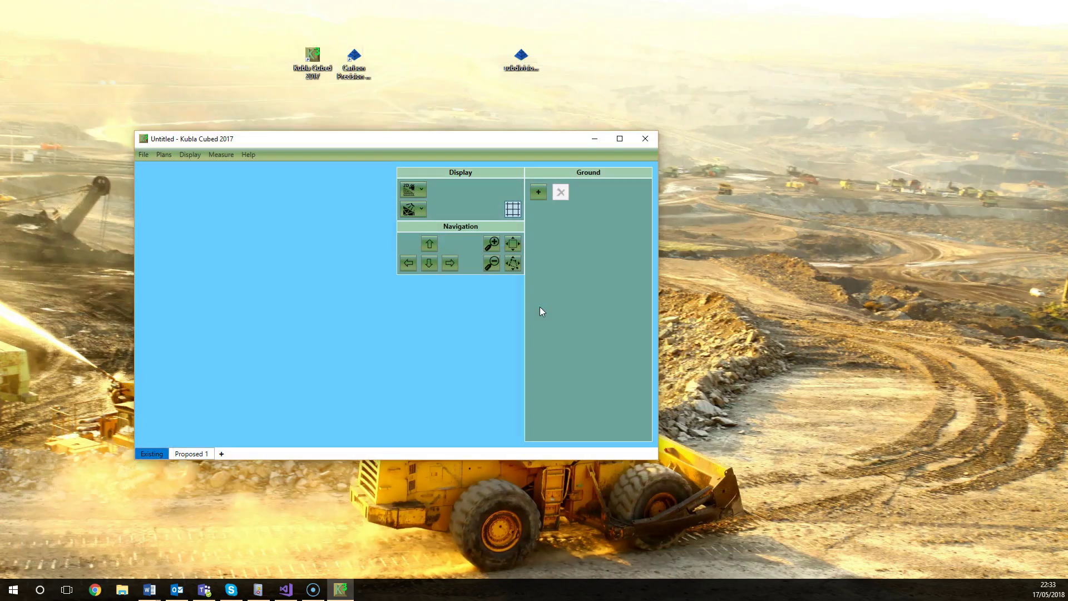
Maximize Kubla Cubed and load subdivision.xml's EG surface as an existing-ground Triangle Surface
left_click(618, 138)
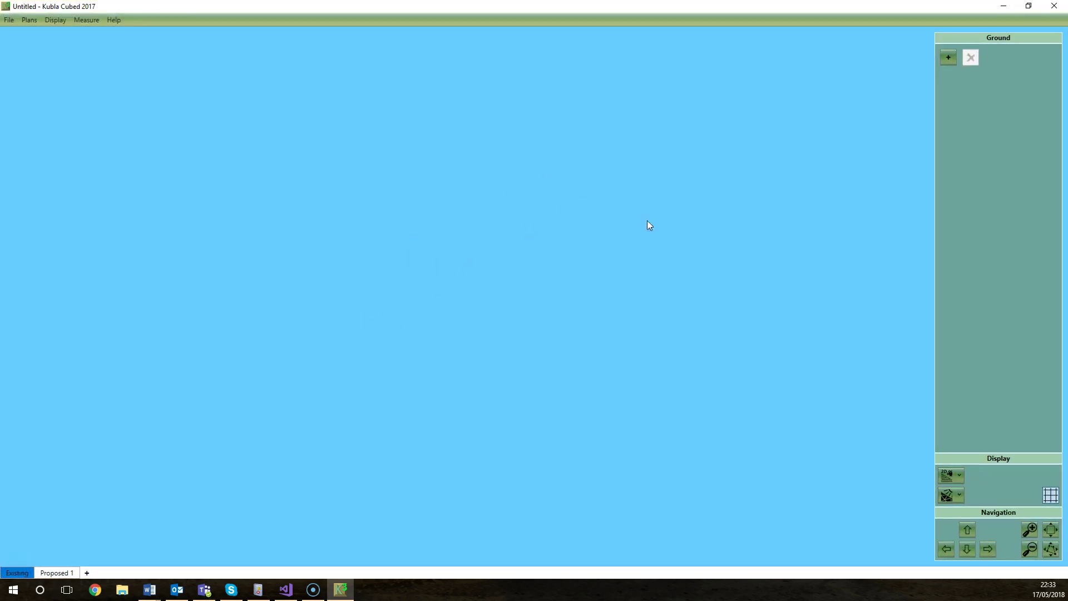
left_click(948, 57)
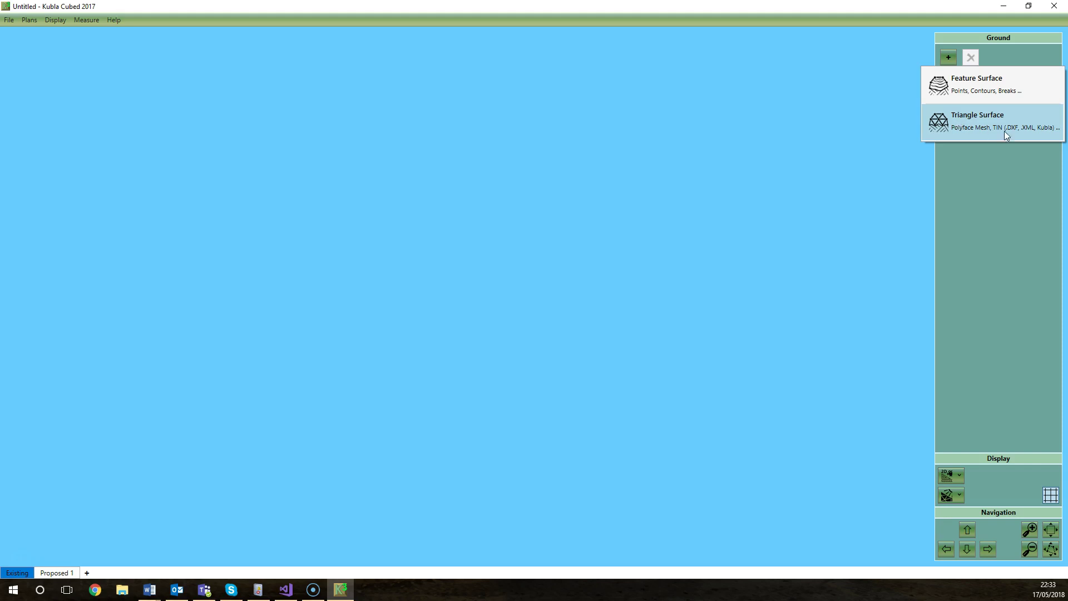
left_click(973, 119)
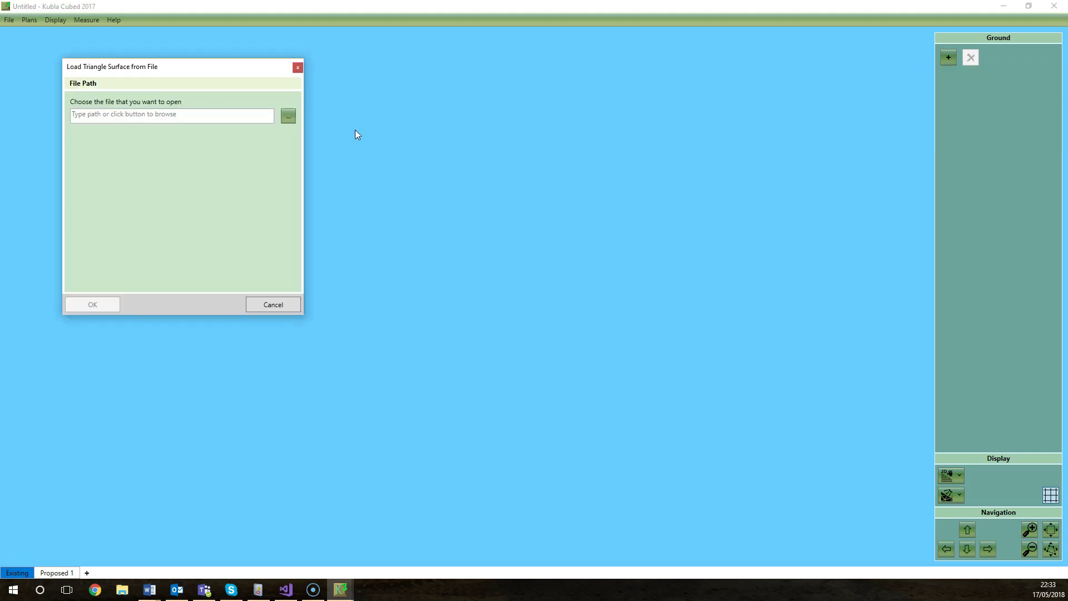
left_click(287, 115)
type("setup-wintopo.exe")
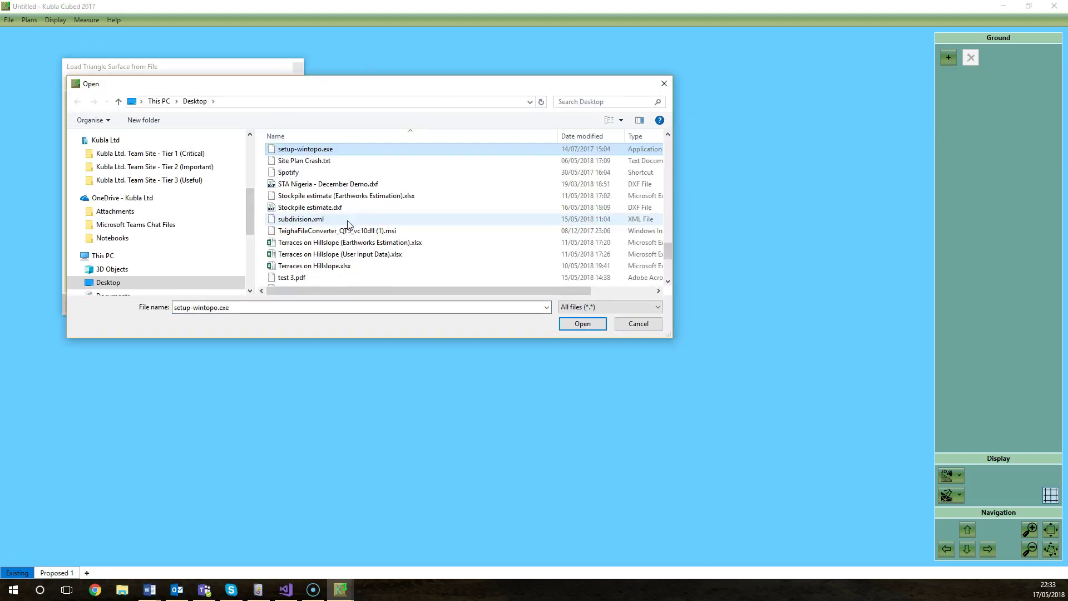
double_click(348, 220)
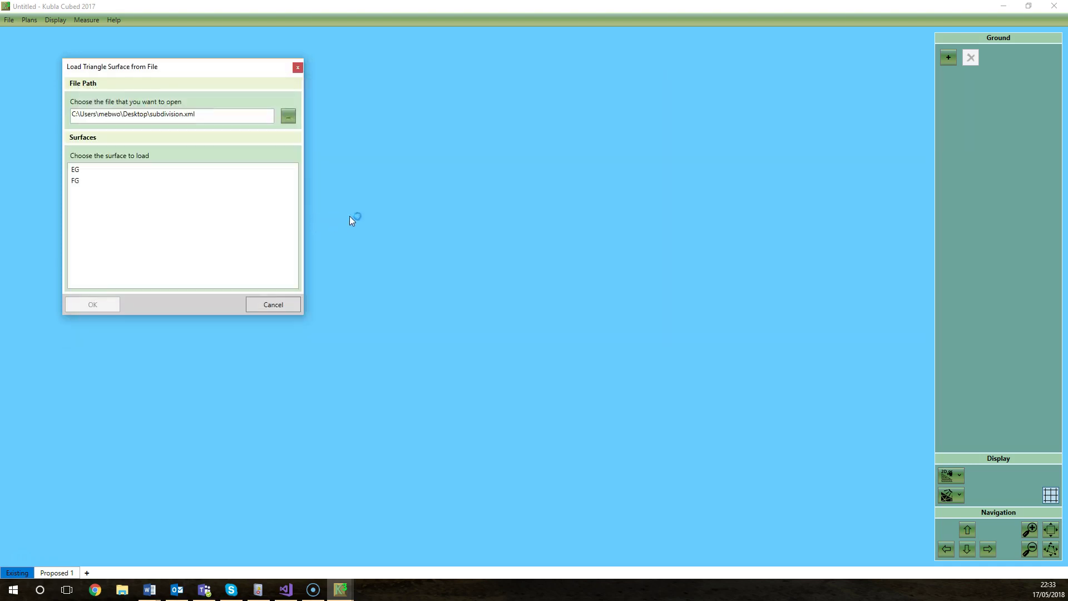
left_click(132, 169)
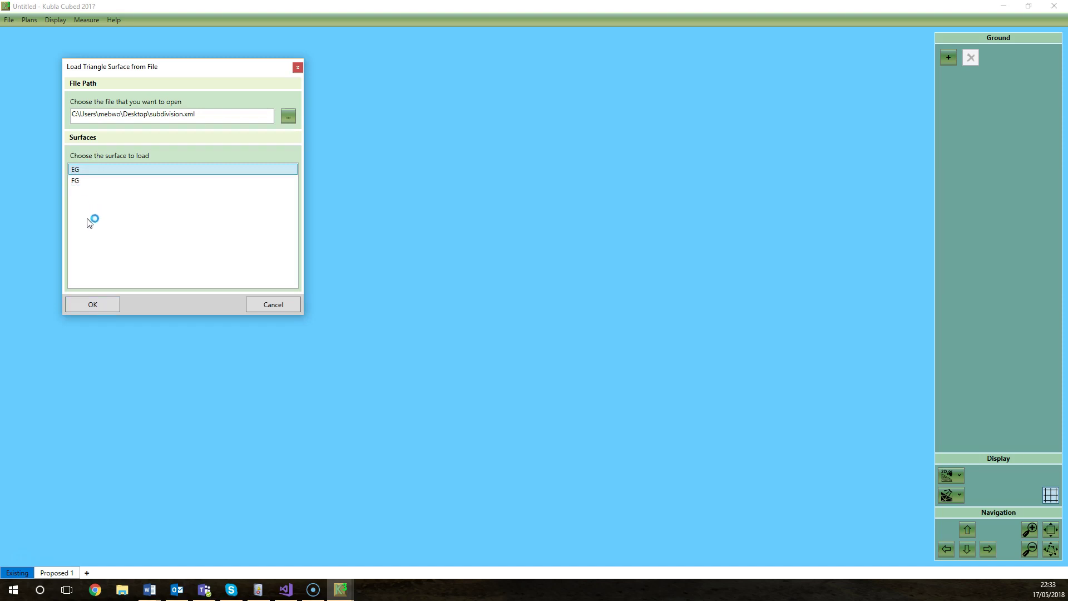
left_click(105, 305)
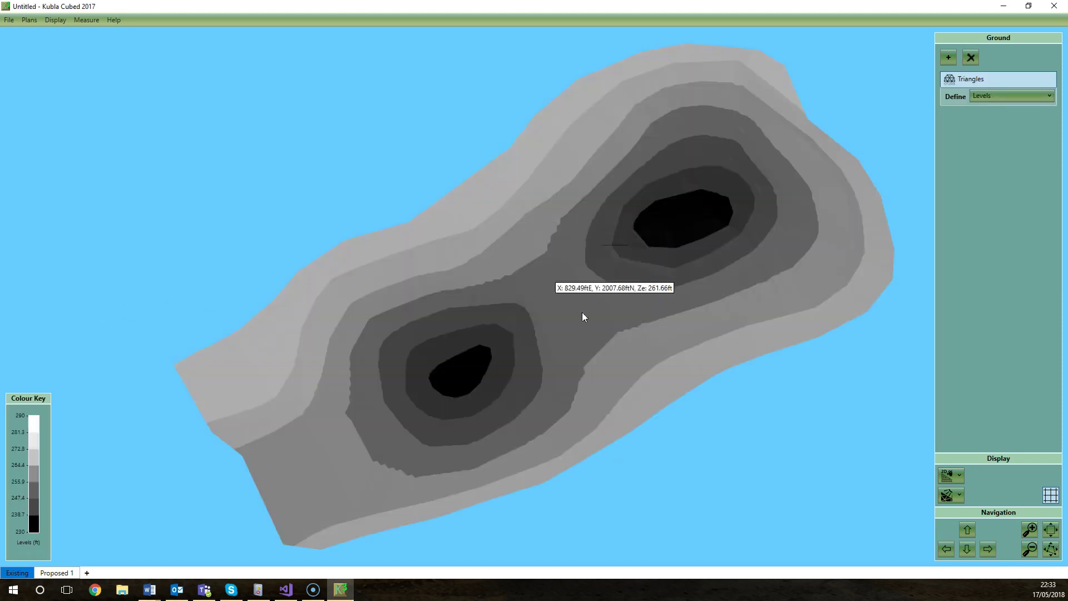
left_click(952, 475)
Switch to 3D Orbit View and orbit the EG terrain to an oblique angle
left_click(979, 516)
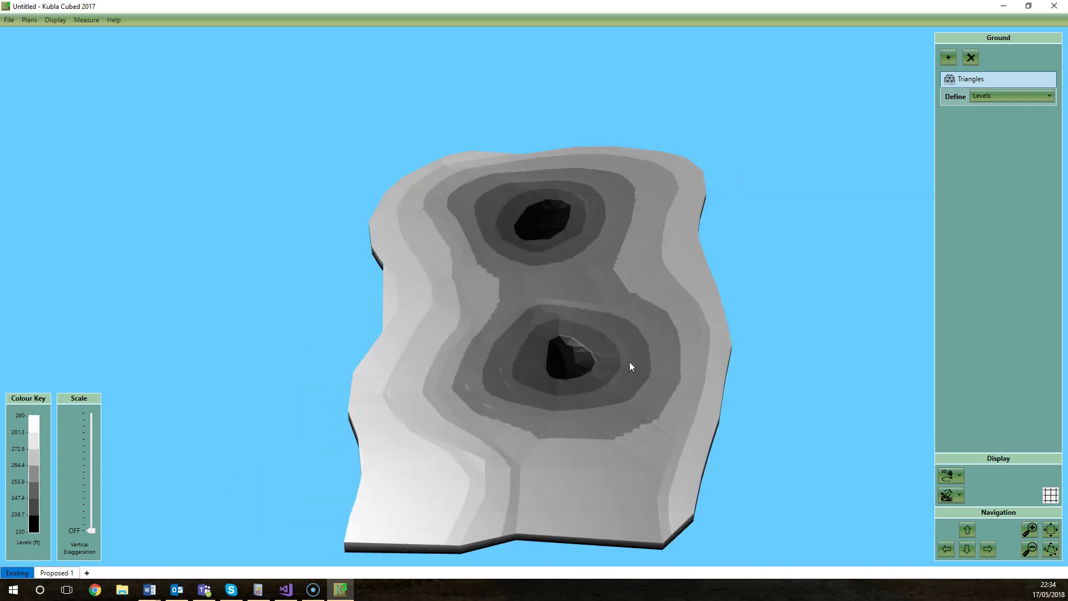
left_click_drag(675, 359, 649, 364)
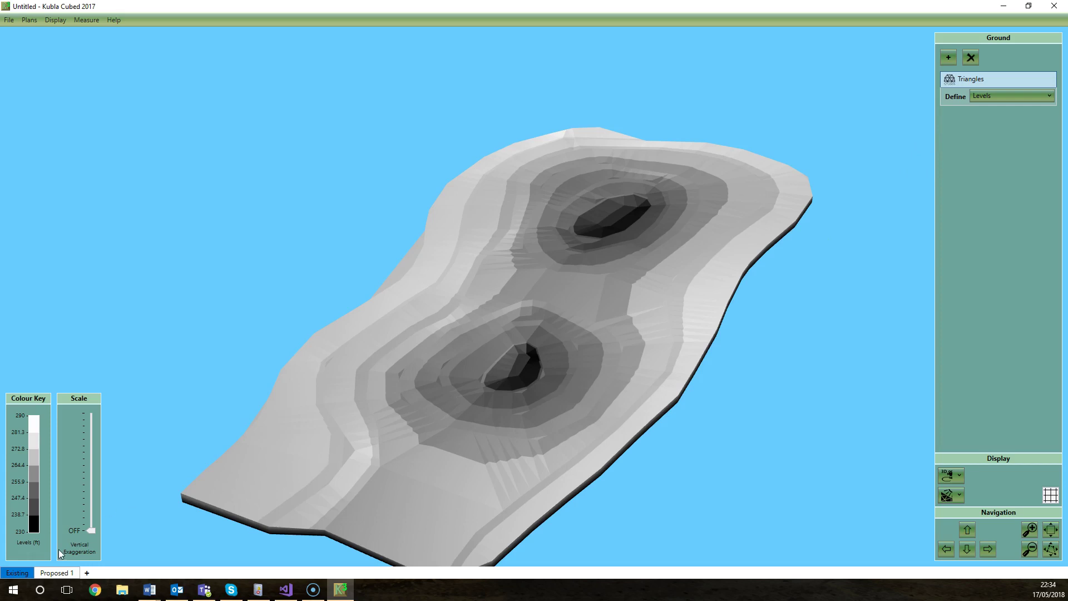
Move to the Proposed 1 stage in 3D Orbit View
left_click(72, 576)
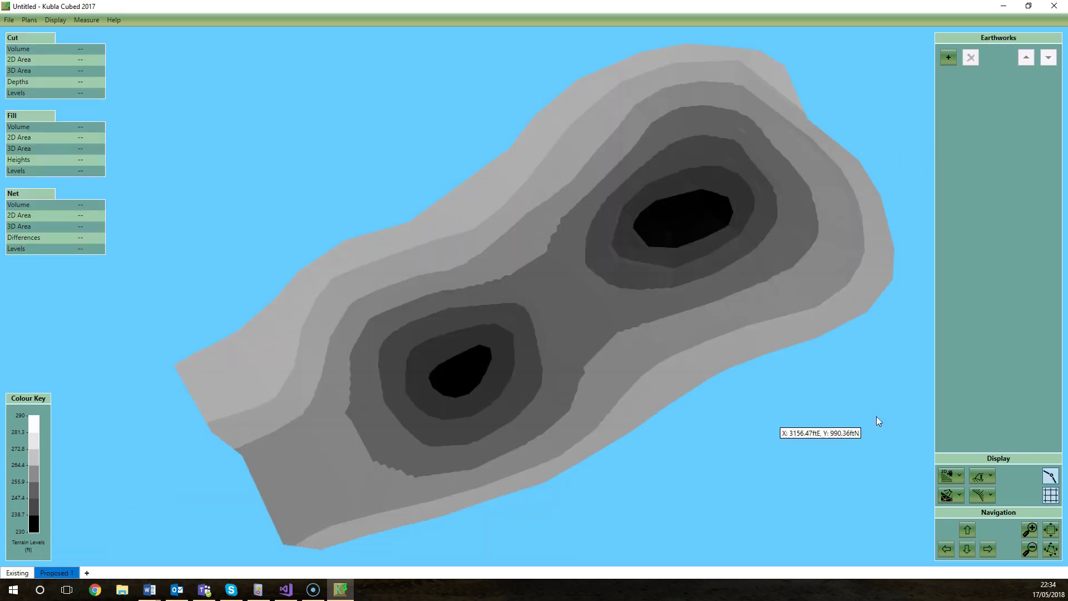
left_click(952, 475)
left_click(963, 515)
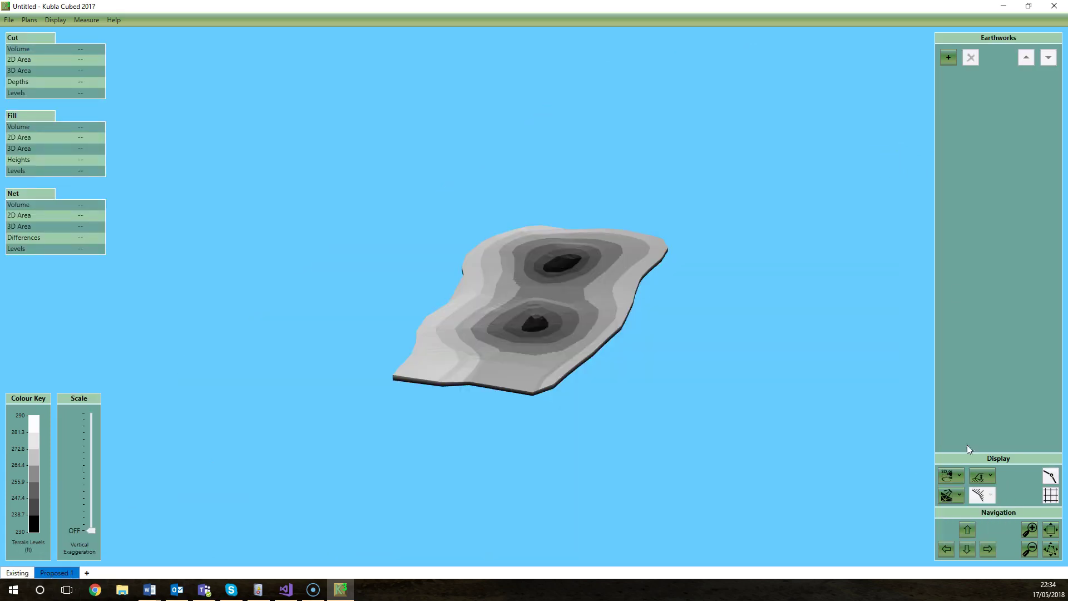
Load the FG surface from subdivision.xml as a Triangles earthwork
left_click(951, 58)
left_click(975, 301)
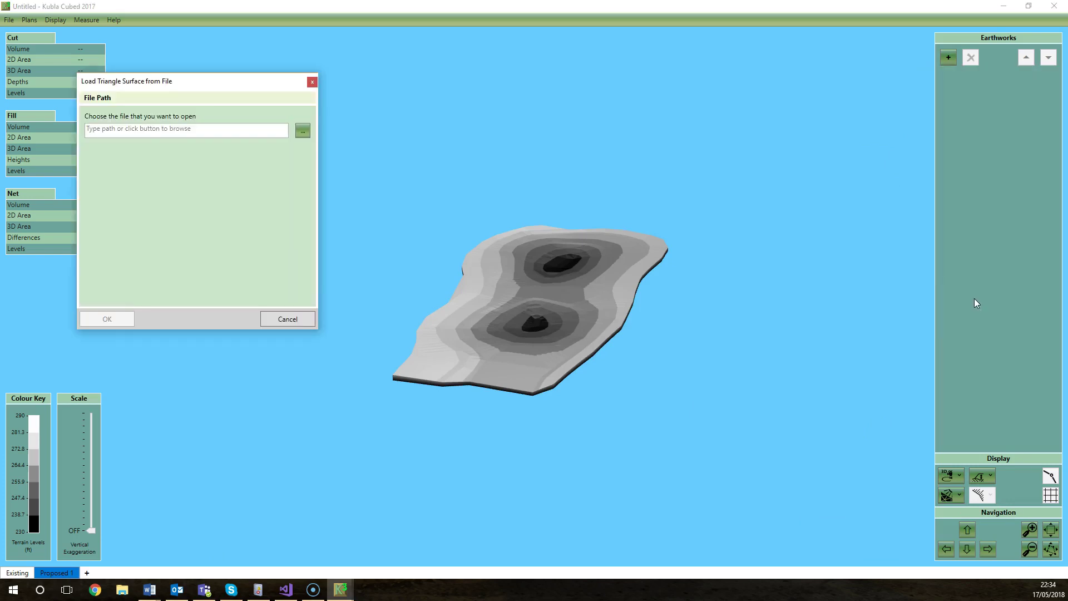
left_click(302, 130)
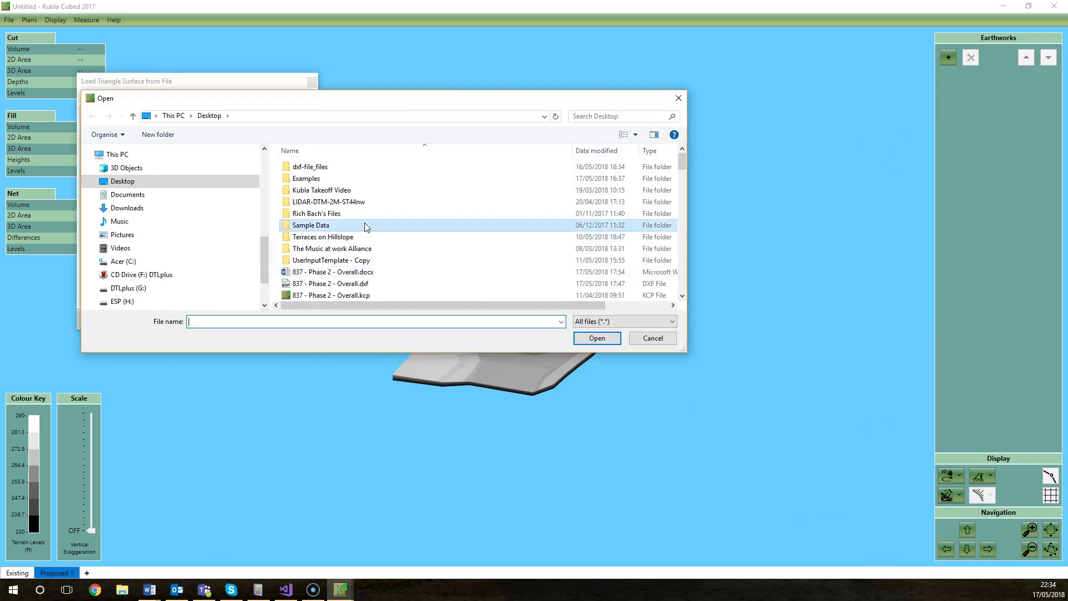
left_click(329, 245)
double_click(324, 234)
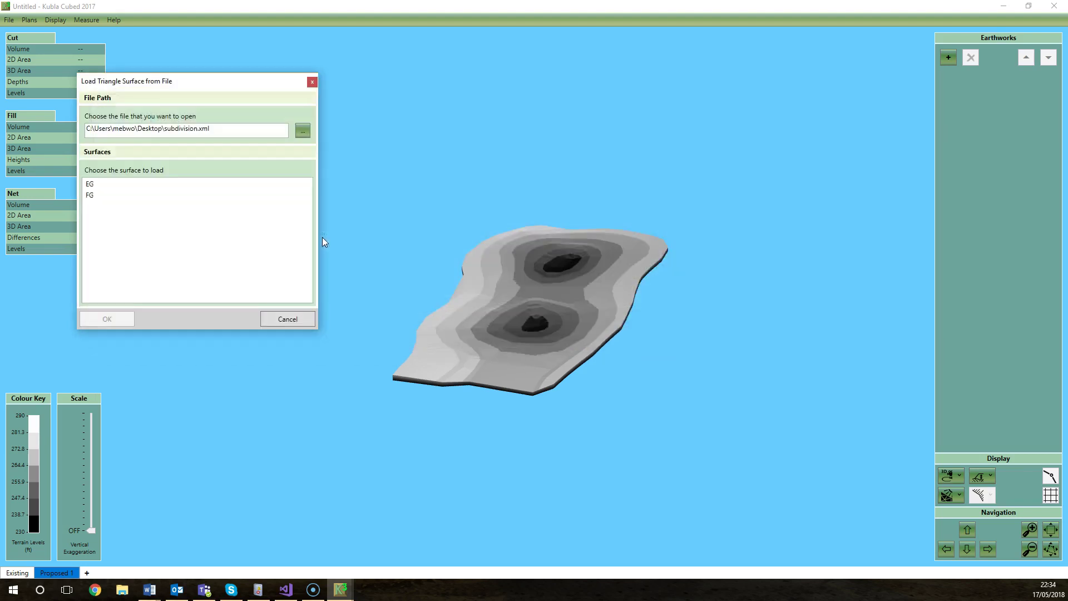
left_click(111, 195)
left_click(106, 319)
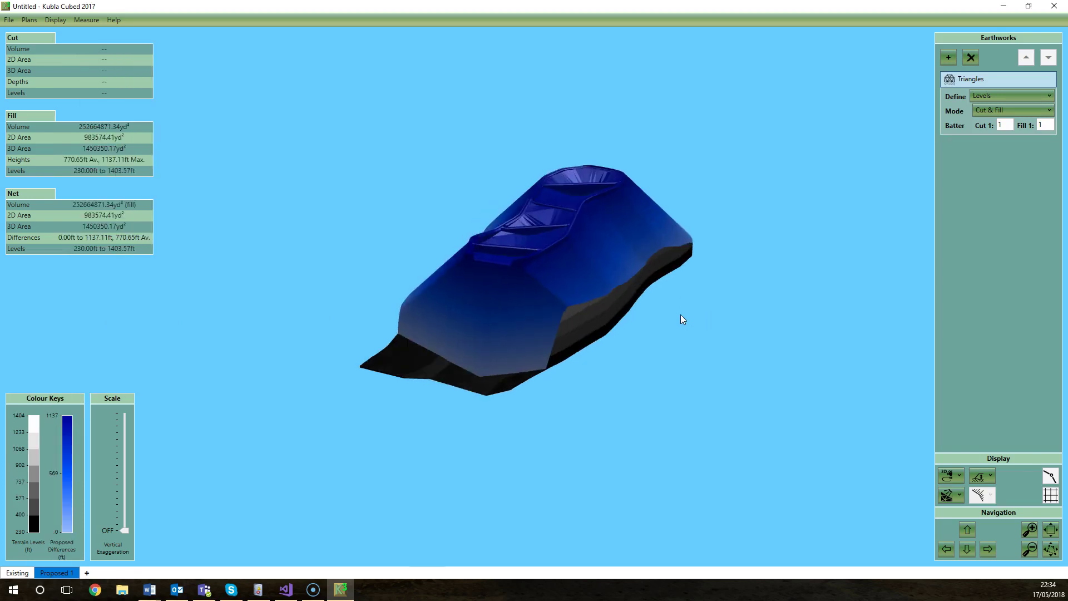
Define the Triangles earthwork by Levels & Offset with a -1000 ft Z offset
left_click(989, 93)
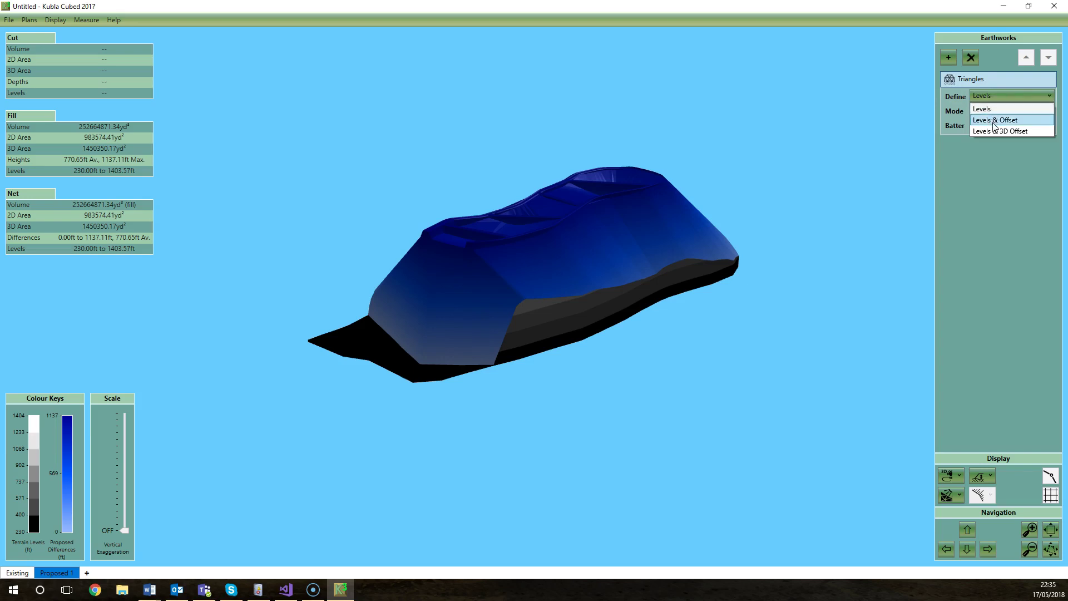
left_click(994, 121)
left_click(1007, 113)
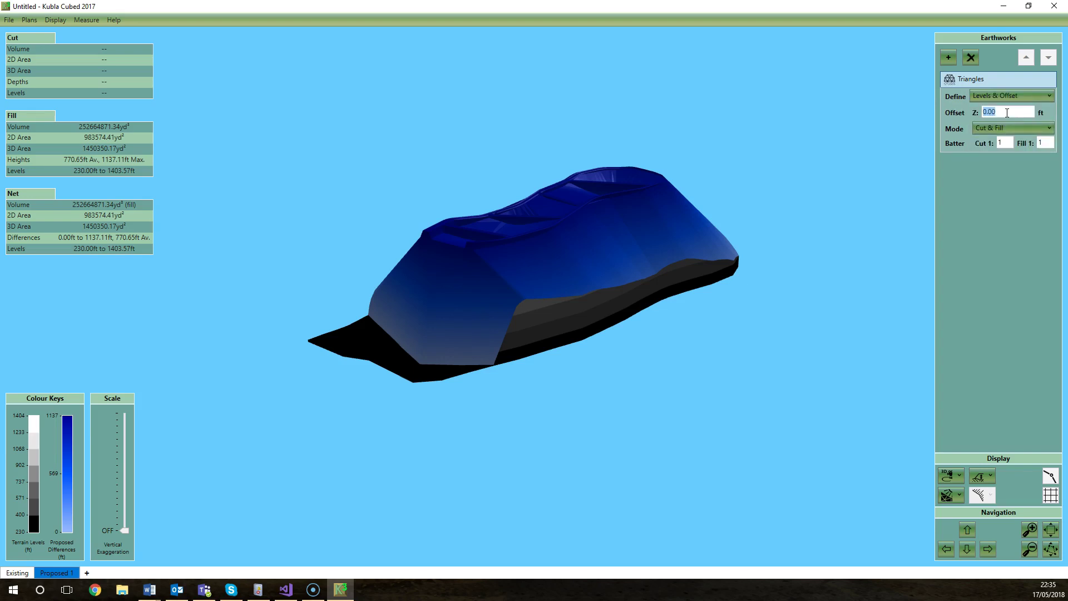
type("-1000")
key("Tab")
key("Tab")
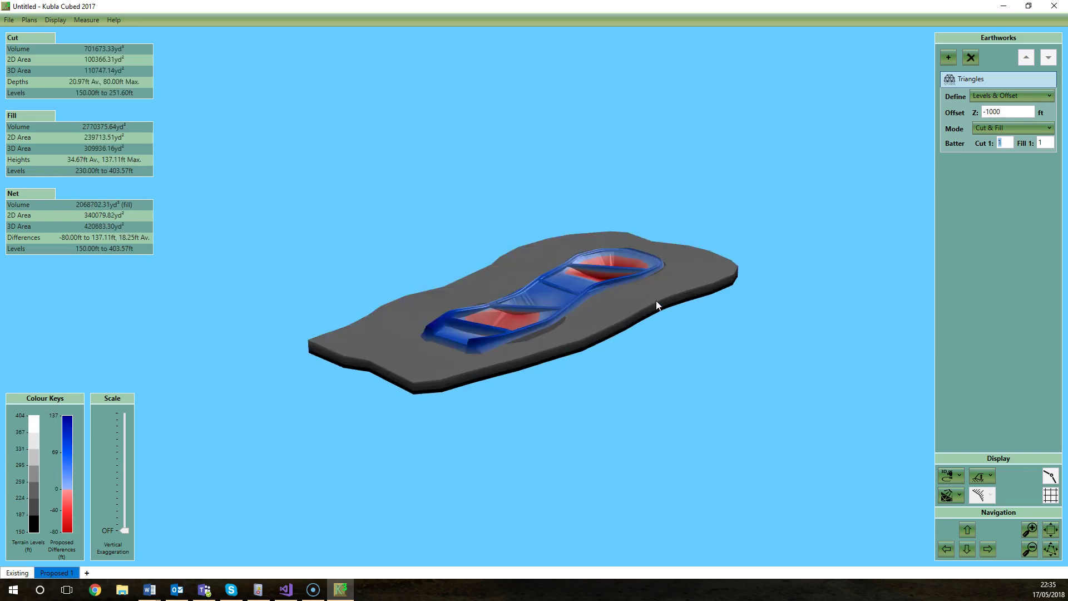
left_click_drag(616, 335, 667, 355)
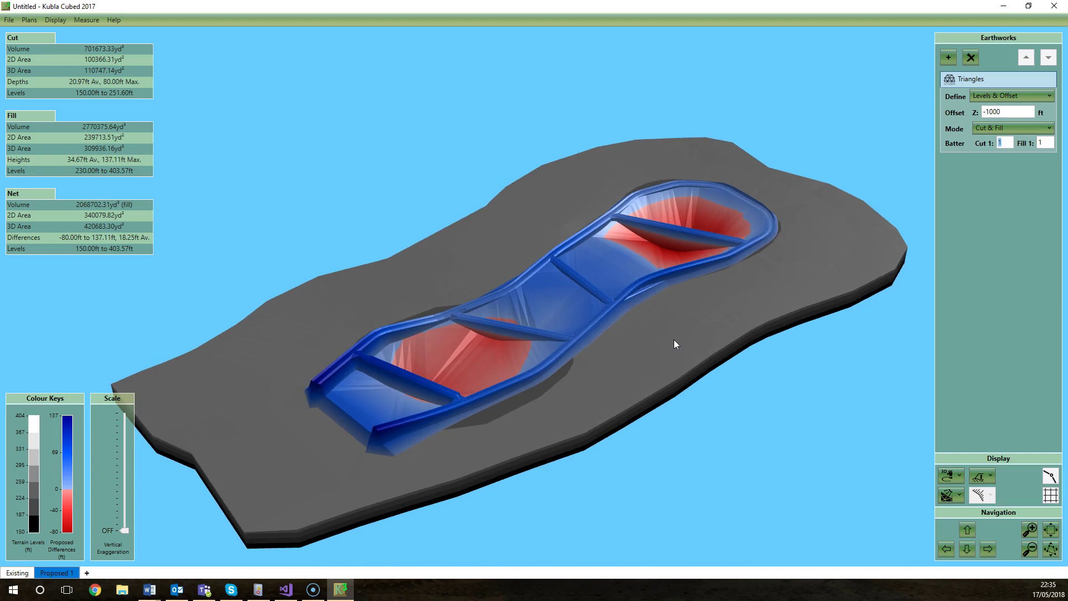
left_click_drag(673, 340, 685, 377)
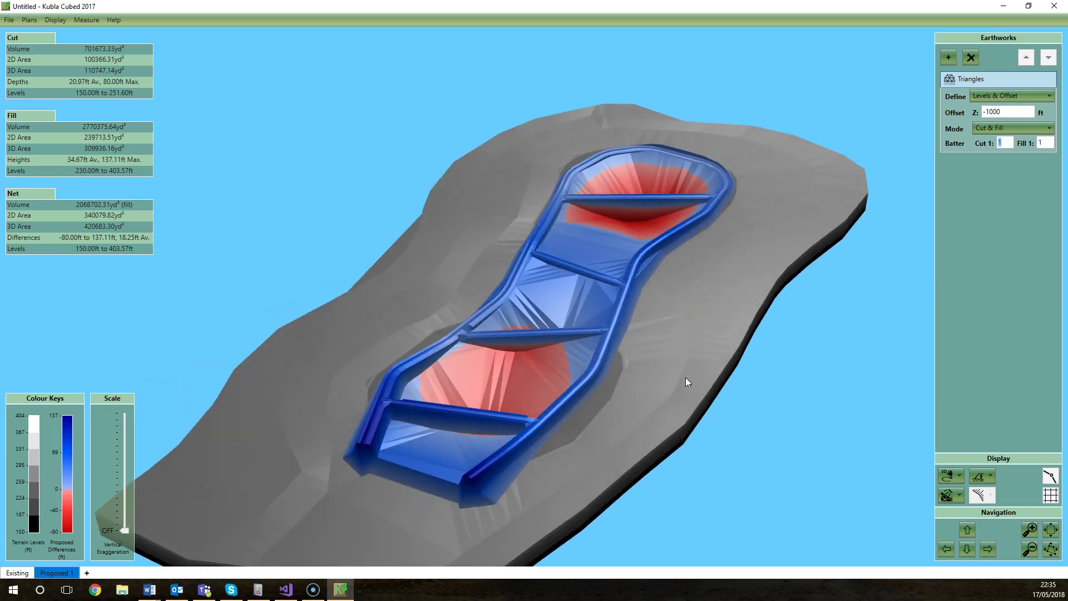
scroll(702, 392, "up", 2)
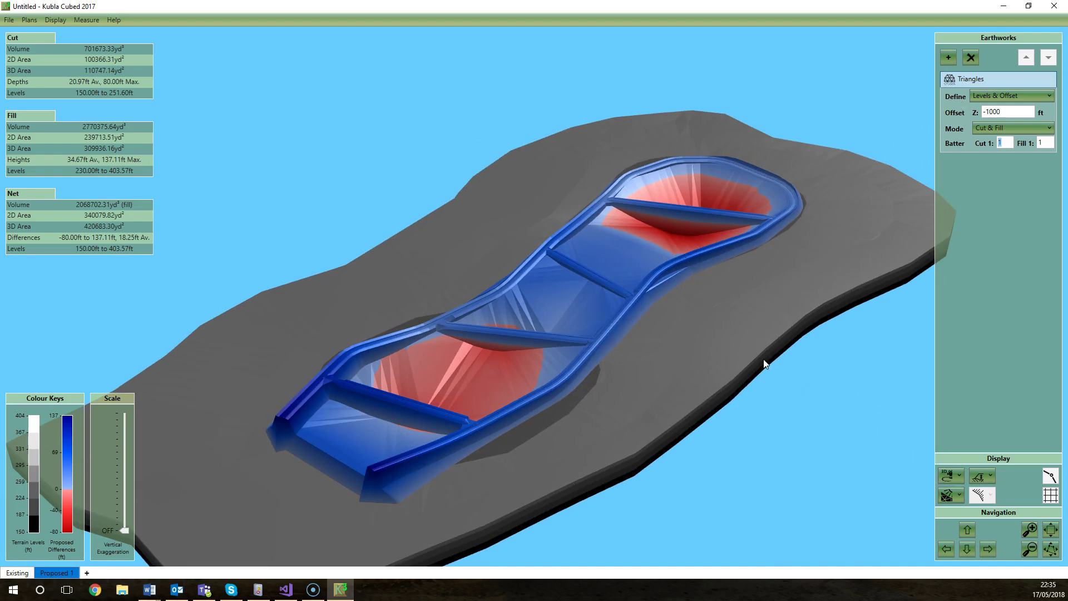
scroll(668, 359, "up", 3)
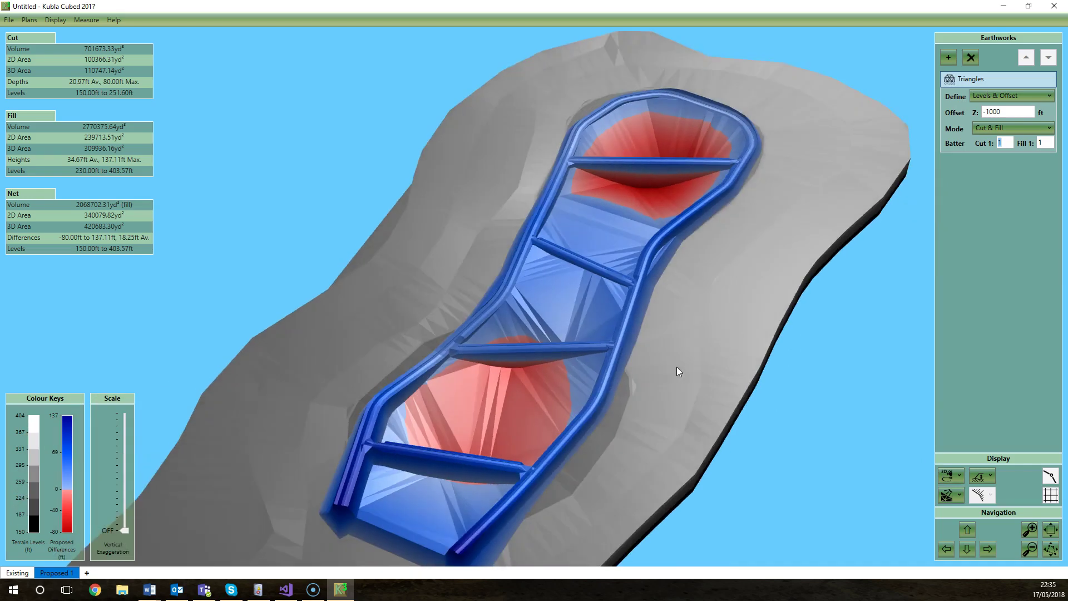
scroll(690, 363, "up", 2)
scroll(737, 329, "down", 3)
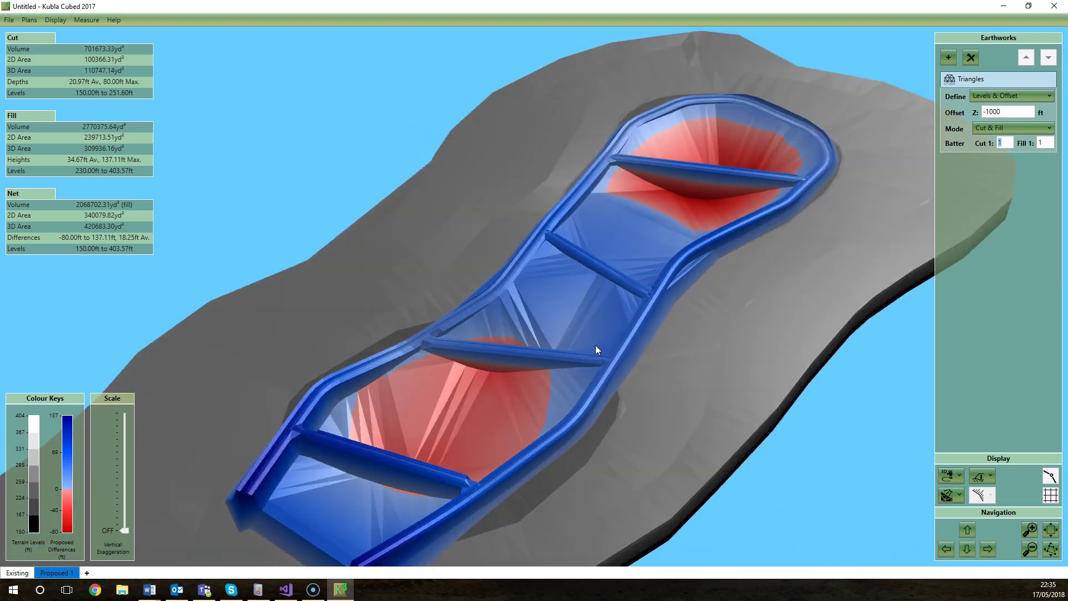
scroll(598, 347, "up", 3)
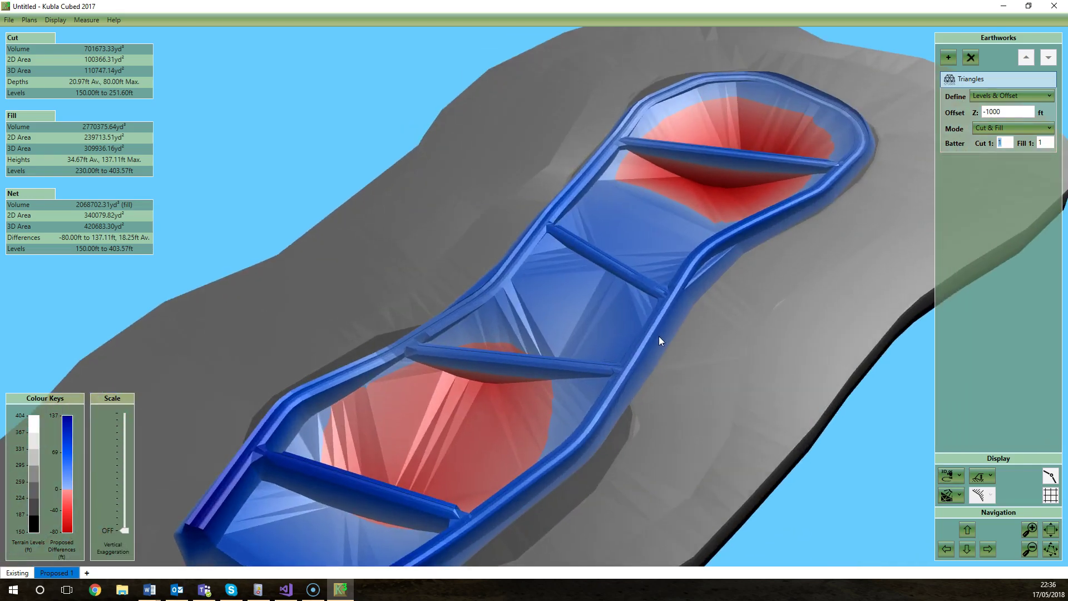
scroll(659, 337, "up", 2)
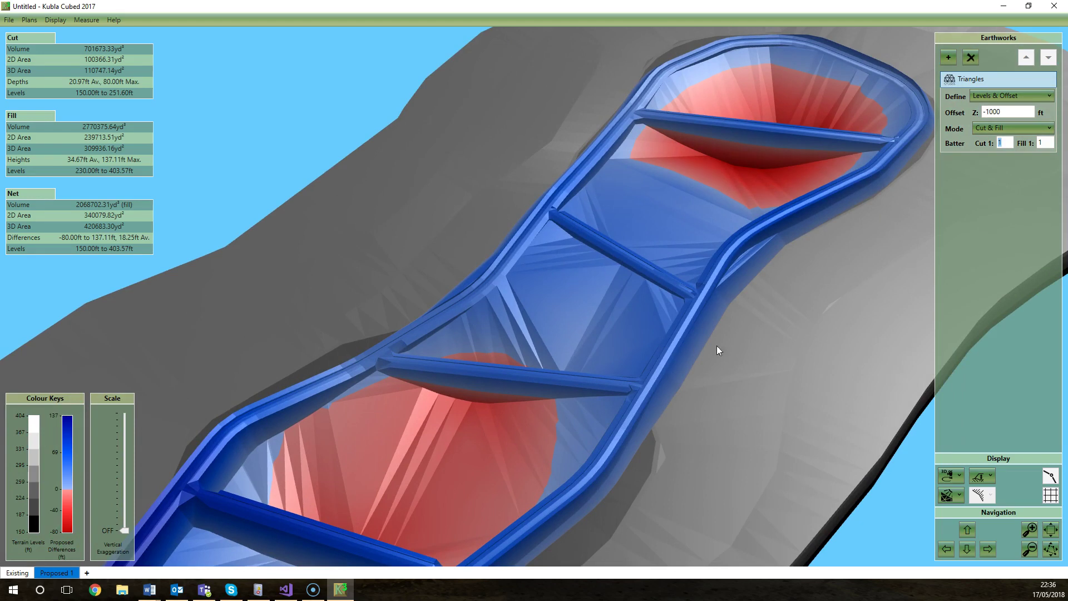
left_click_drag(717, 346, 697, 337)
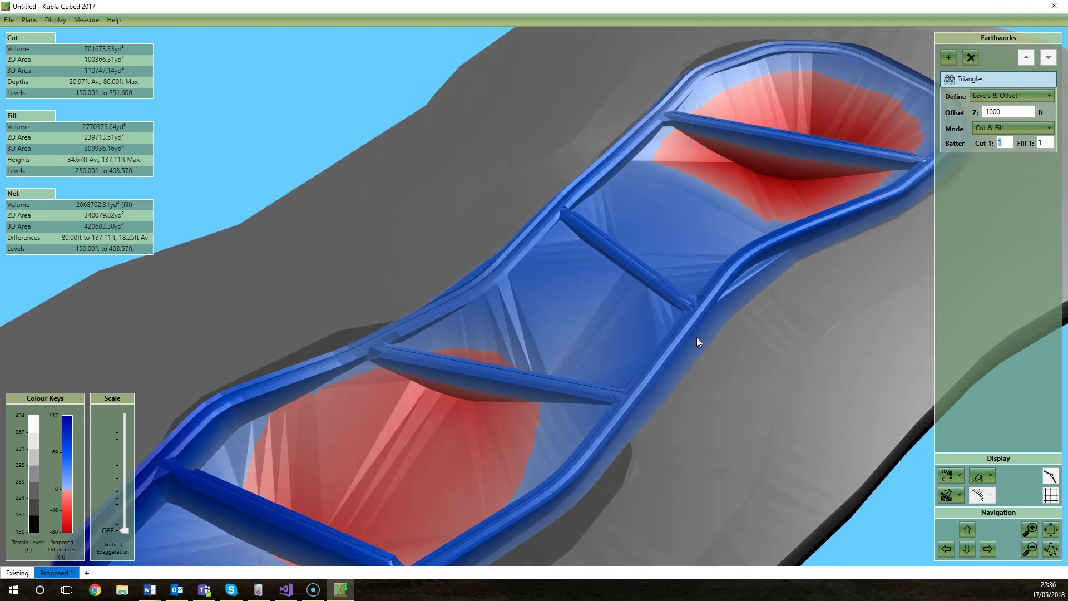
Switch the display to 2D plan view and zoom in on the channel
left_click(953, 62)
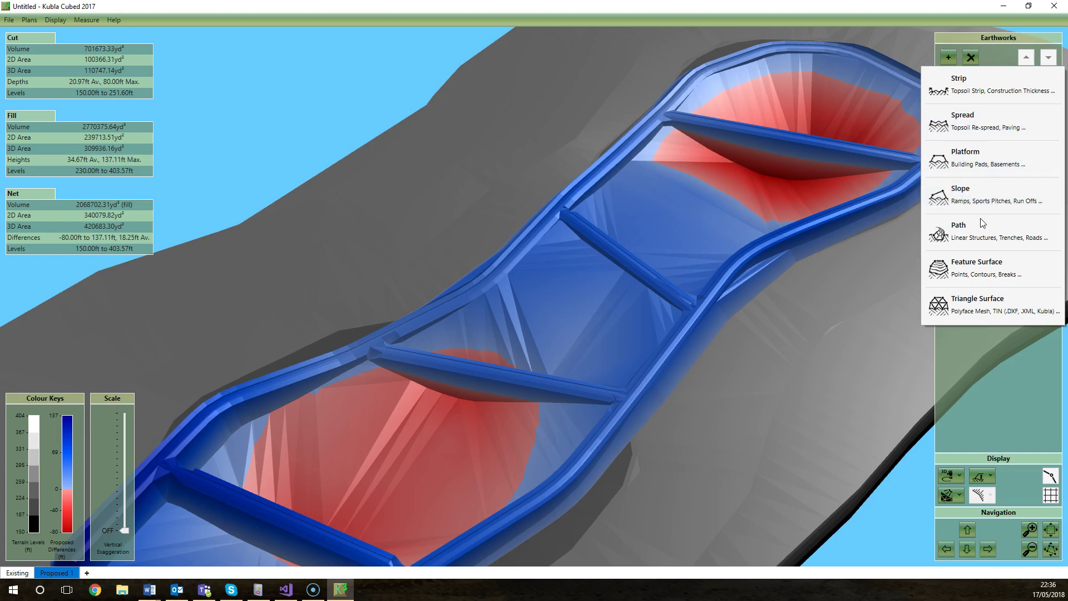
left_click(946, 305)
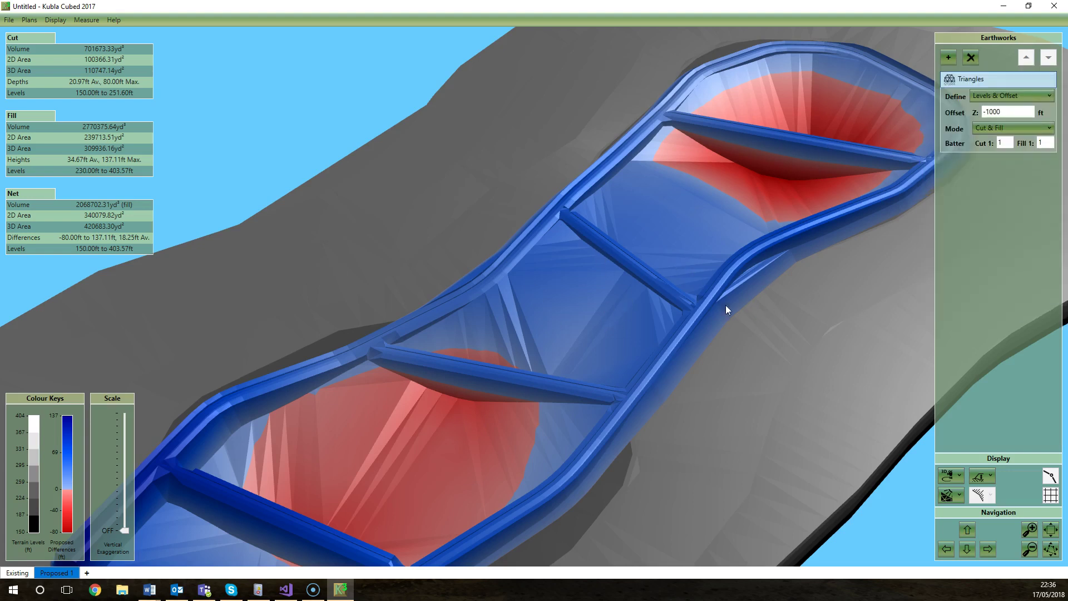
left_click(959, 476)
left_click(979, 515)
scroll(704, 277, "up", 3)
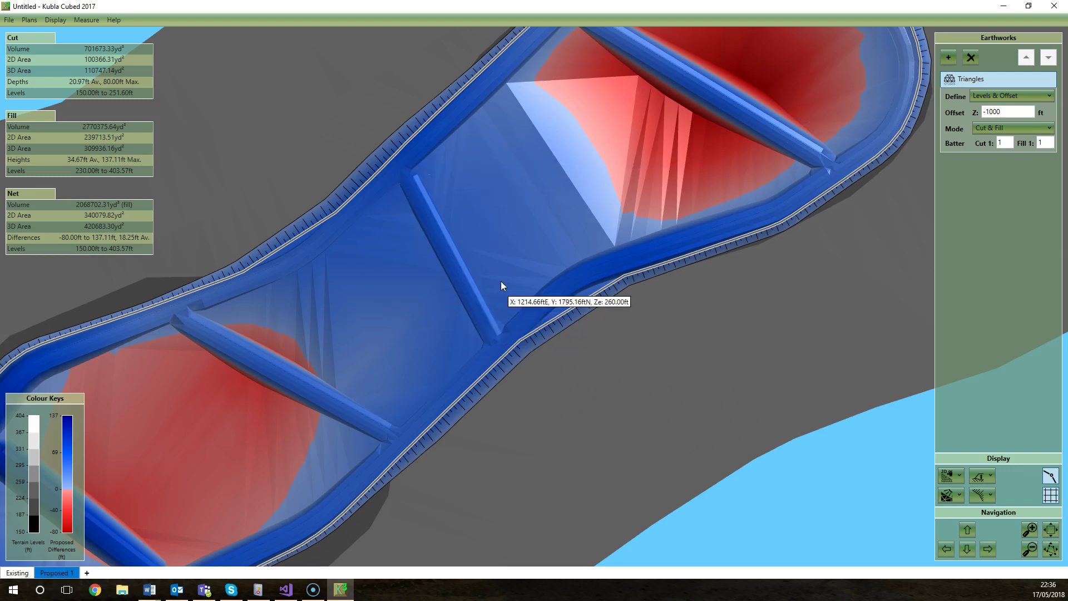
scroll(482, 215, "up", 5)
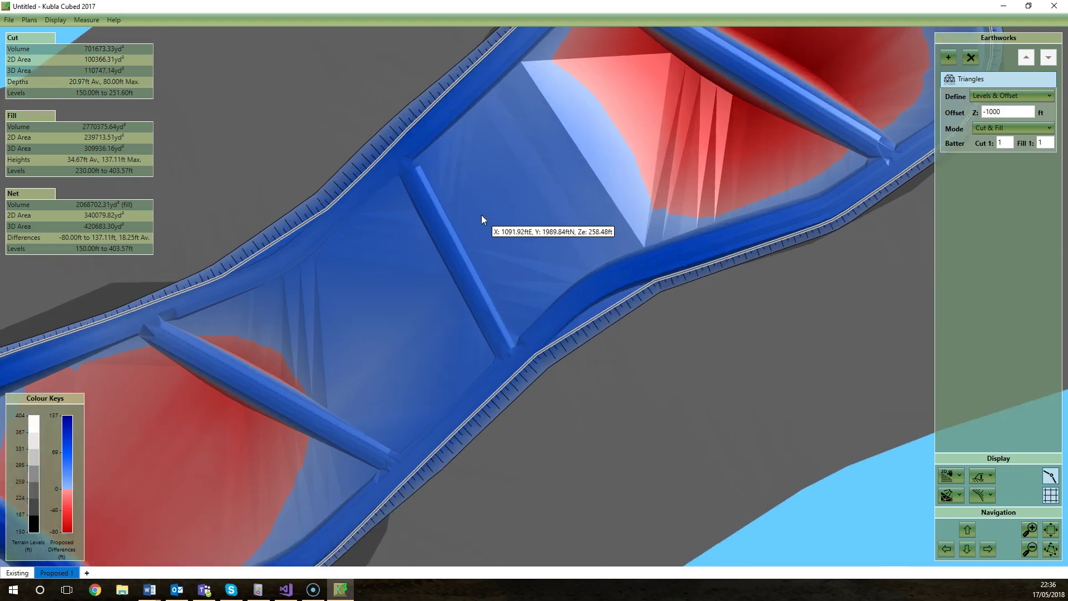
Draw a five-corner Platform earthwork around the channel's middle section
left_click(951, 57)
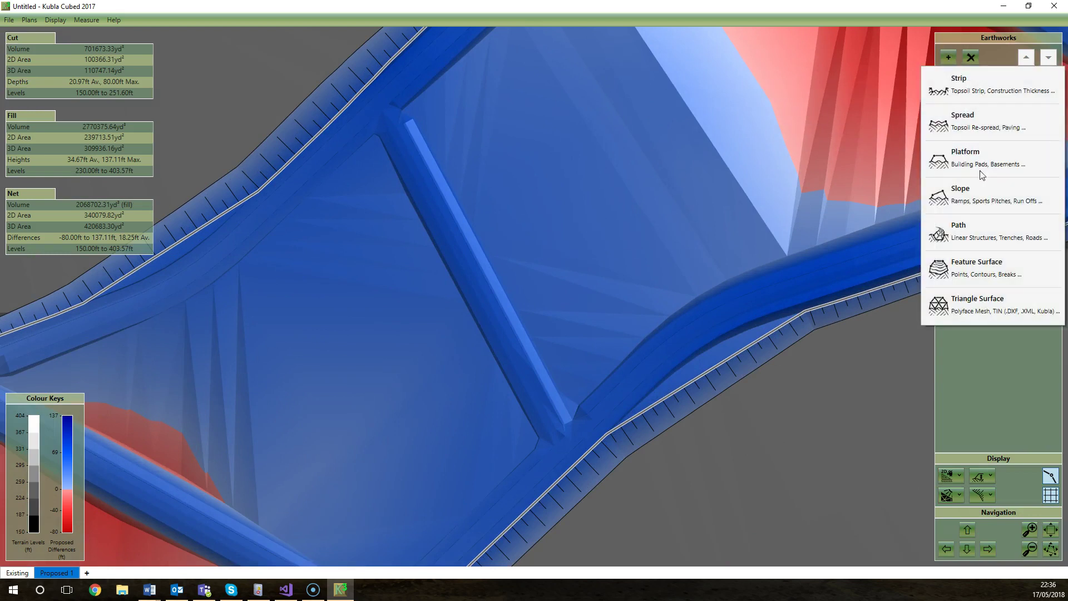
left_click(986, 162)
left_click(485, 58)
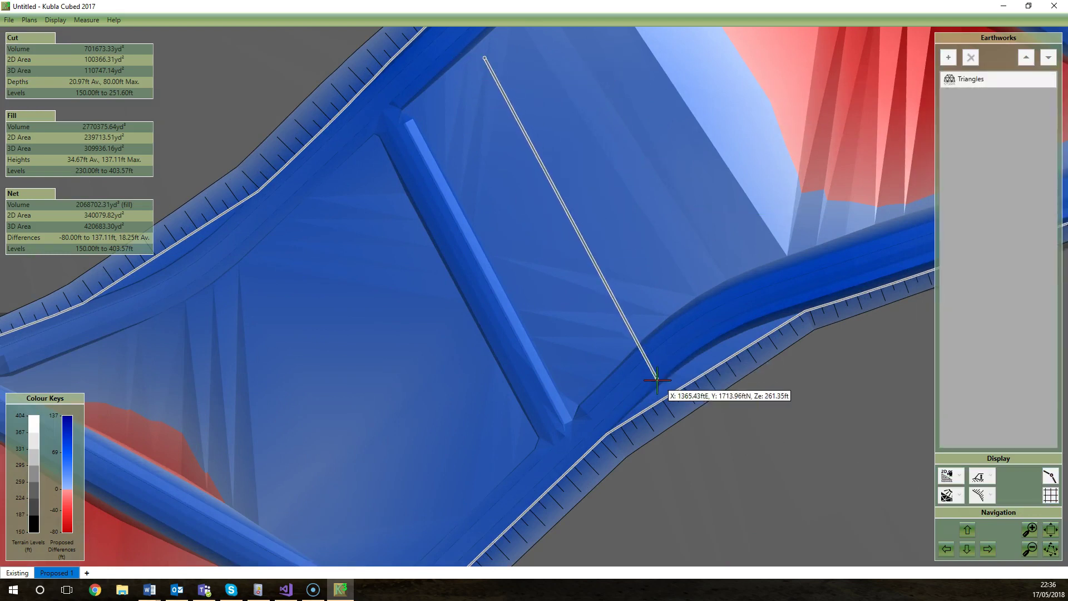
left_click(648, 366)
left_click(489, 517)
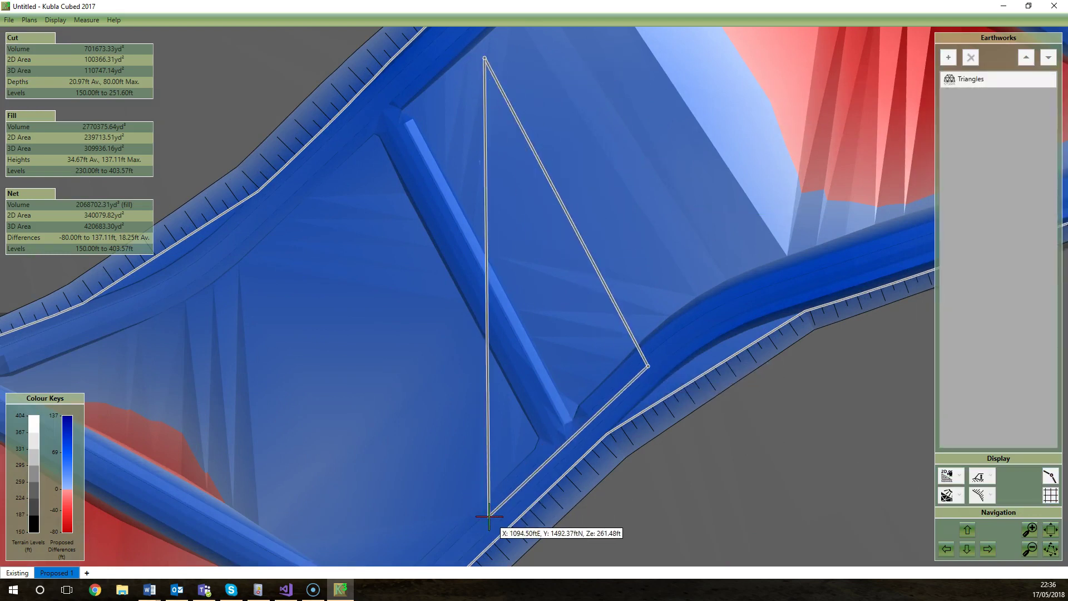
left_click(325, 161)
left_click(461, 58)
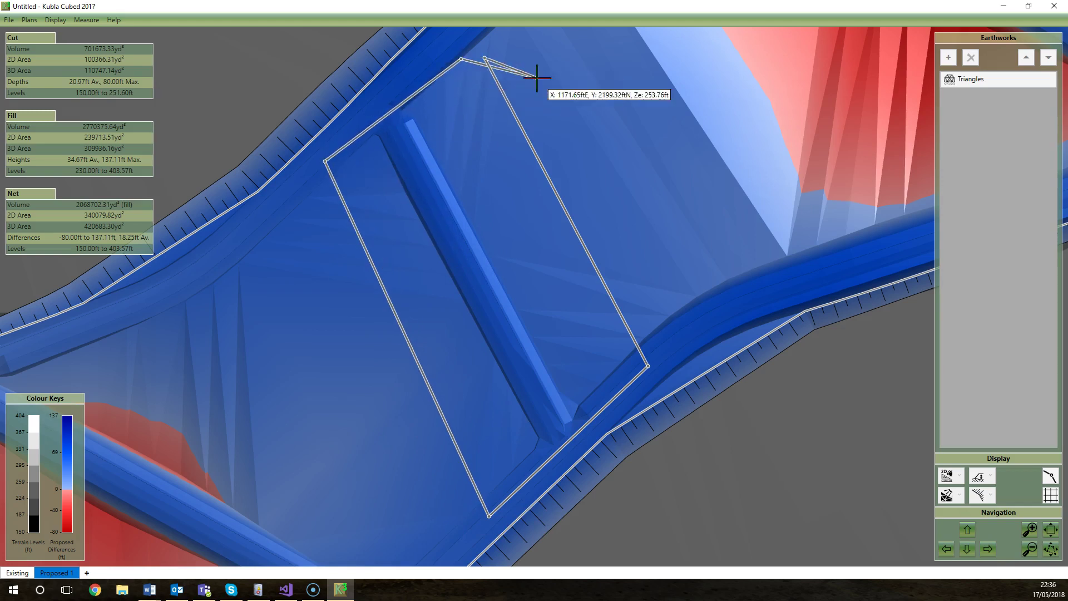
right_click(542, 143)
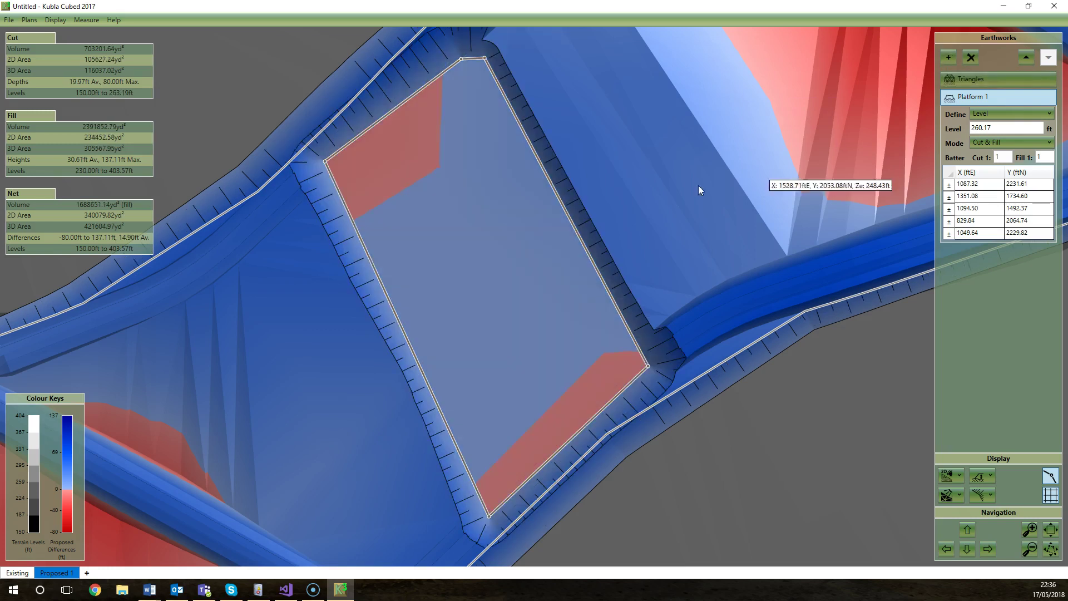
Return to the 3D view and tilt it low across Platform 1
scroll(555, 269, "up", 1)
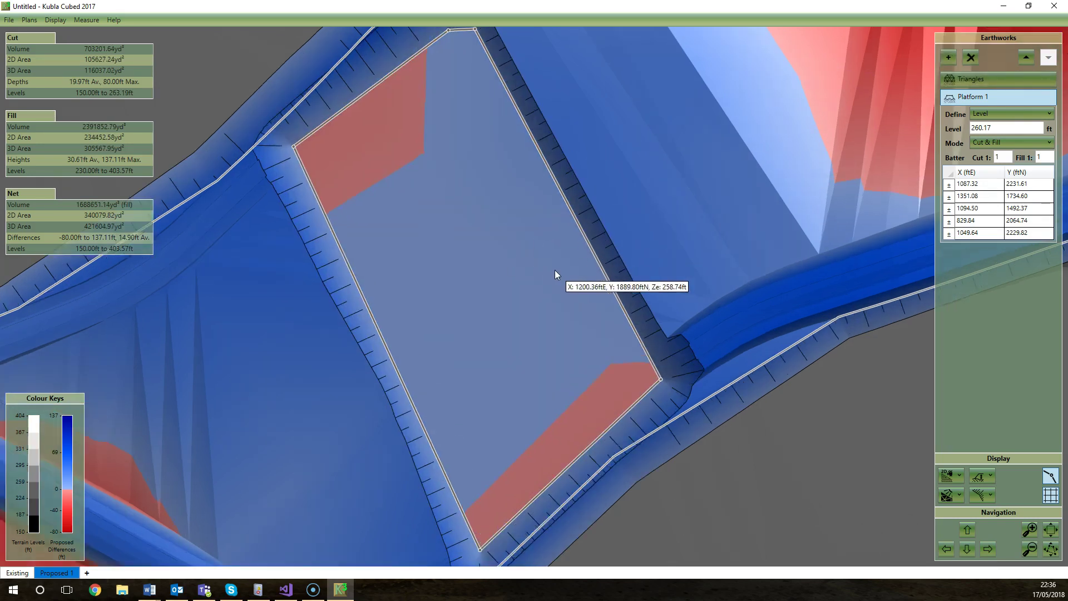
scroll(555, 269, "up", 1)
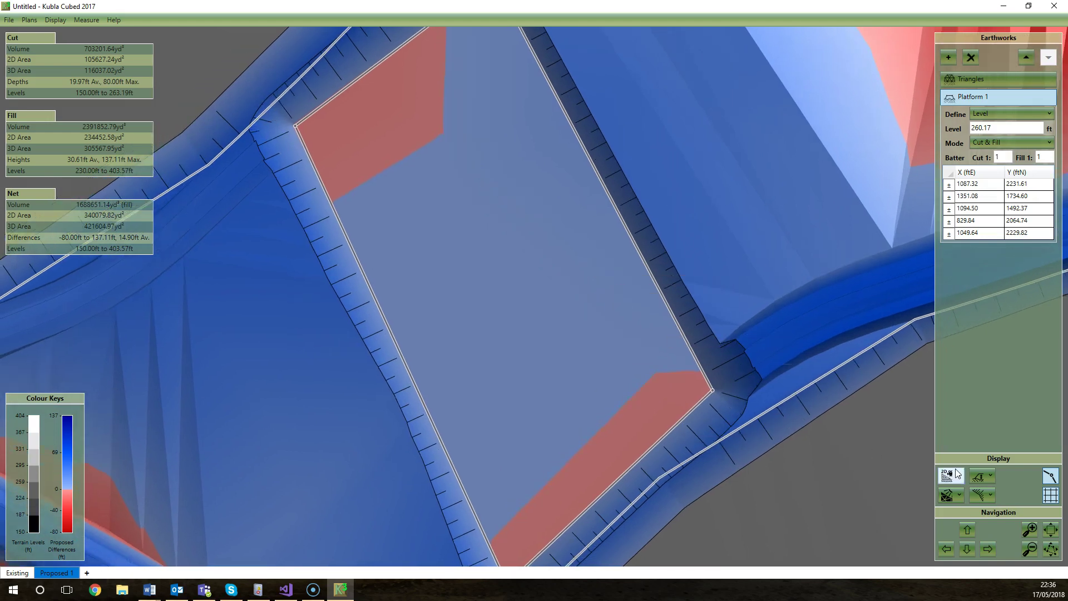
left_click(957, 474)
left_click(971, 516)
left_click_drag(719, 293, 693, 348)
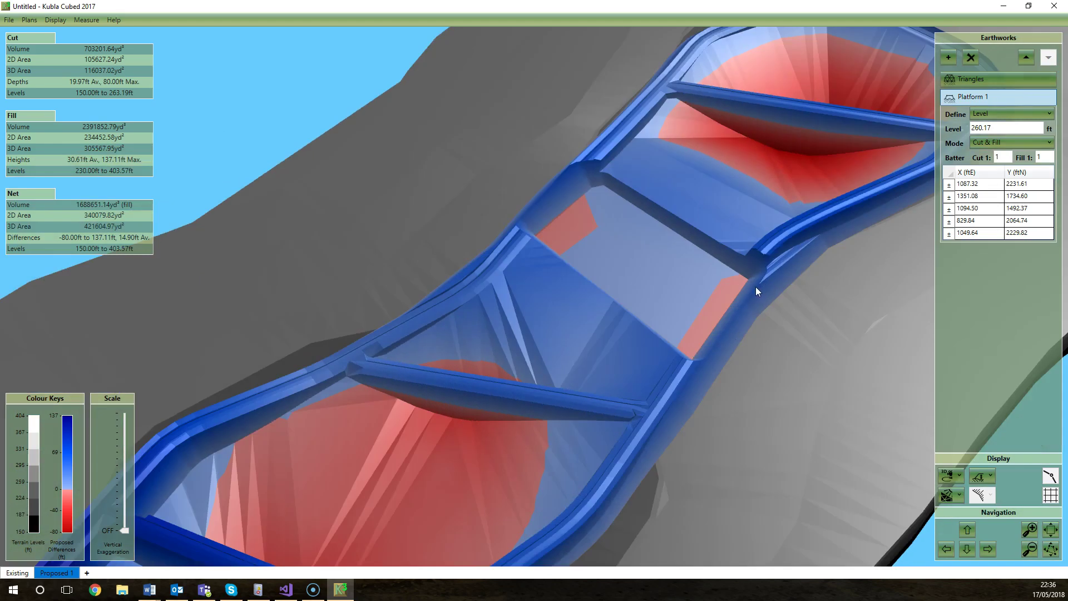
scroll(756, 286, "down", 5)
left_click_drag(720, 321, 714, 325)
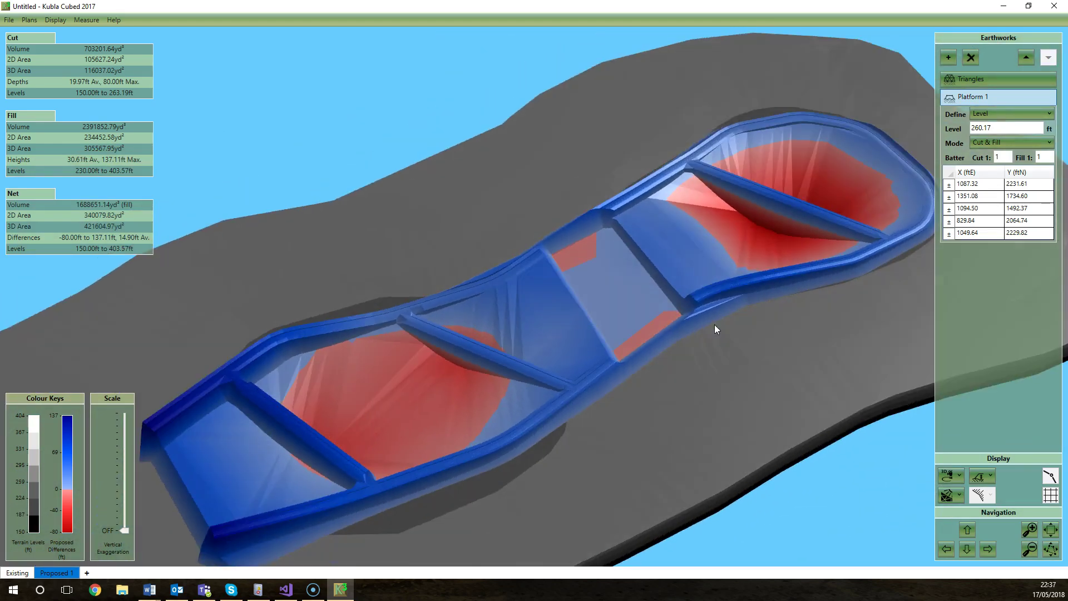
Open Building Site Example Metric Units from Recent Projects, continuing without saving
left_click(8, 21)
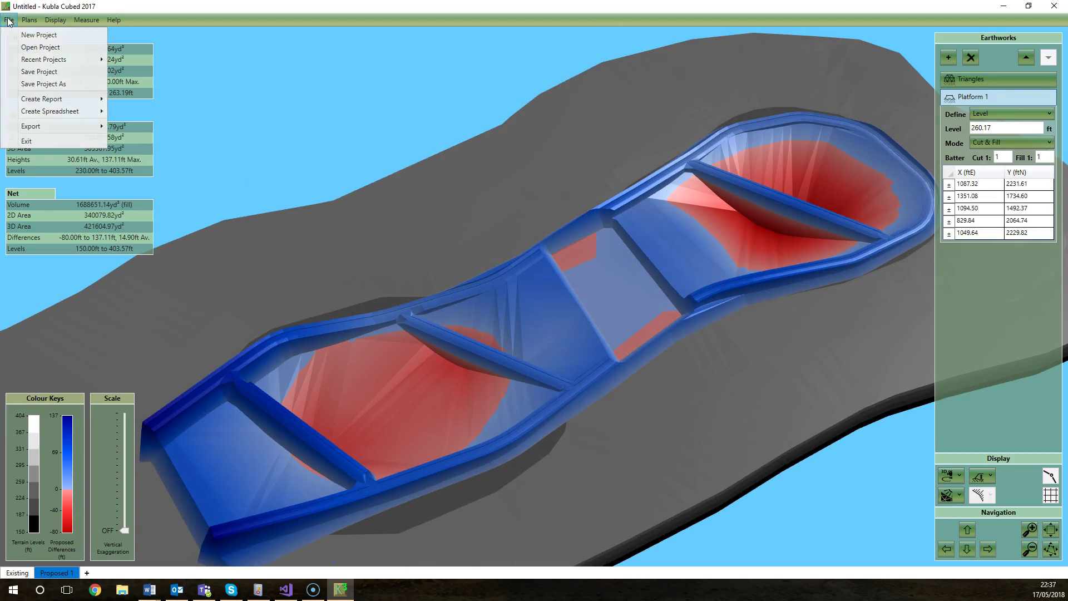
mouse_move(66, 61)
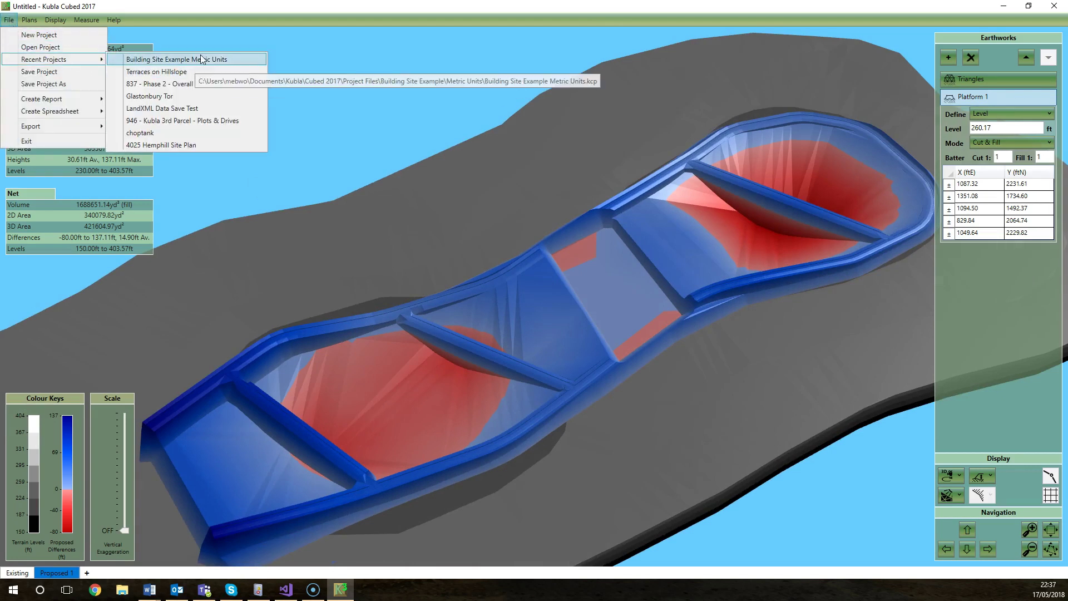
left_click(204, 60)
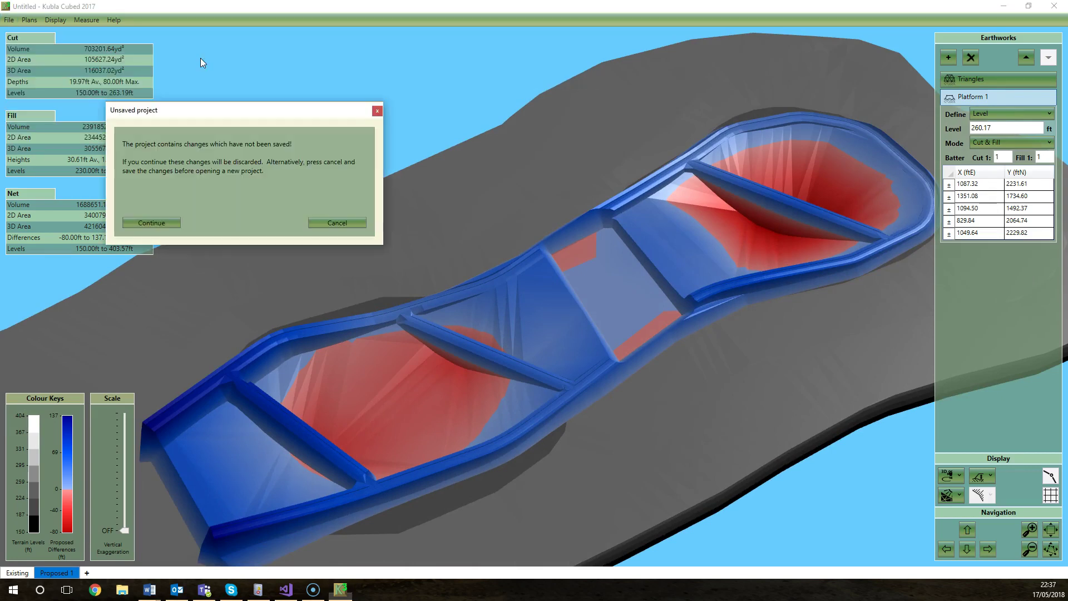
left_click(178, 223)
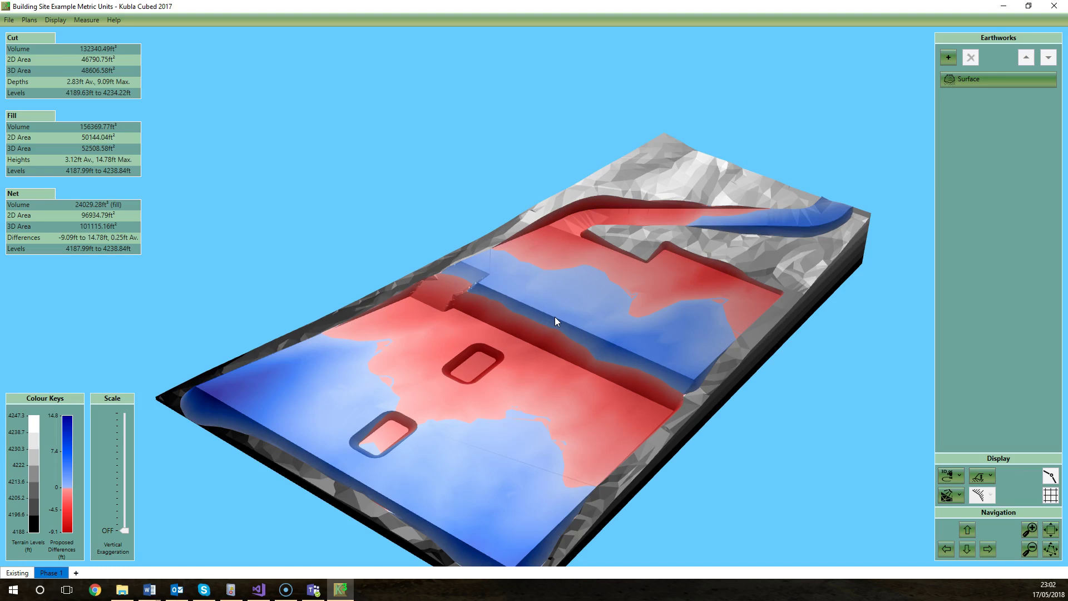
Open the proposed Surface earthwork in the Edit Proposed Earthworks Surface window, maximized to show the site outline
left_click(966, 79)
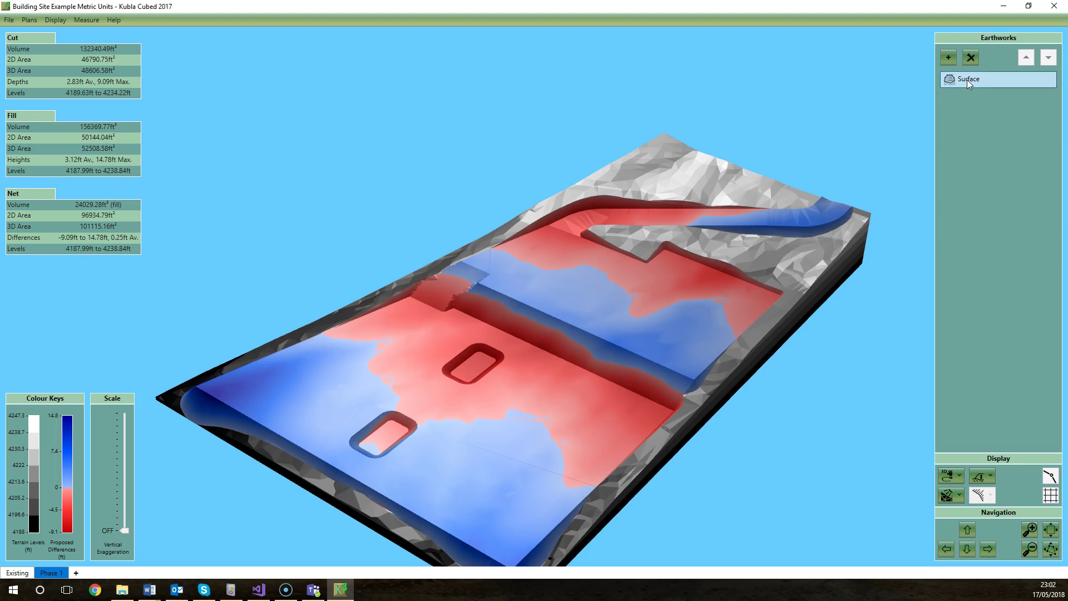
left_click(1004, 111)
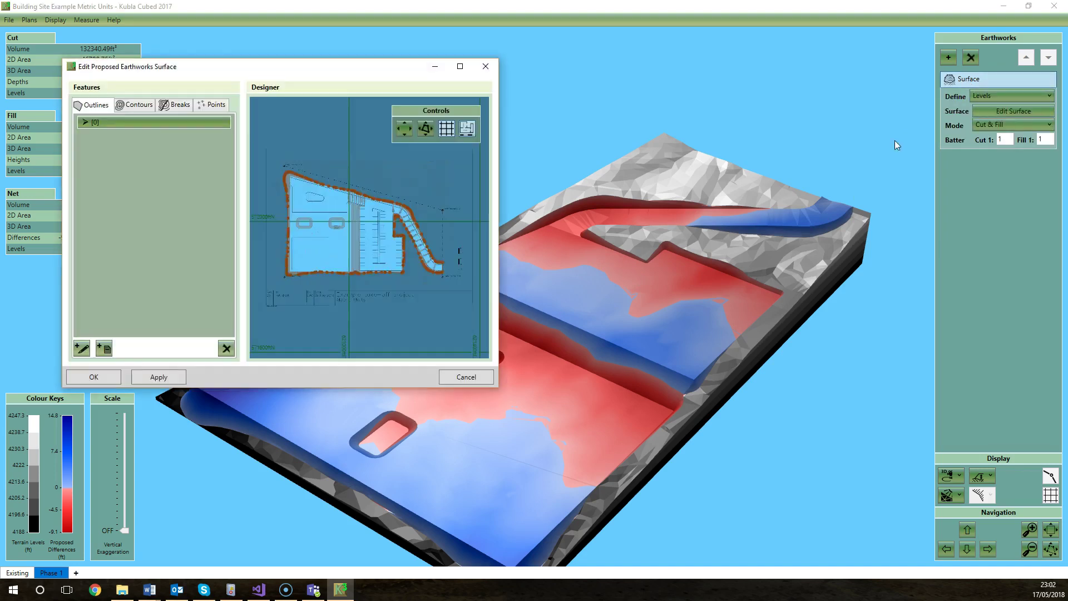
left_click(460, 66)
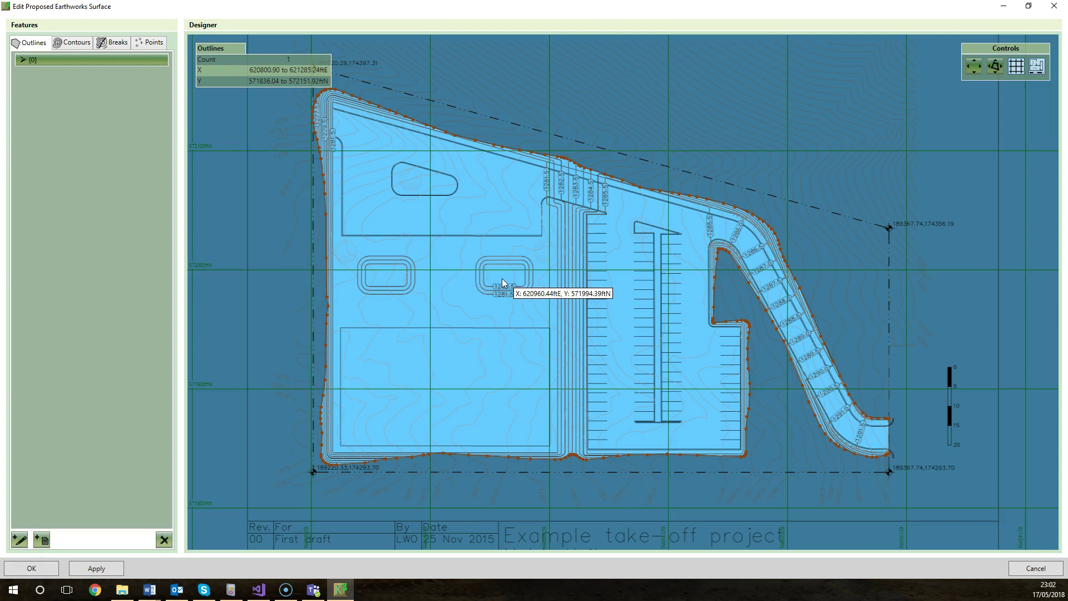
scroll(498, 282, "up", 1)
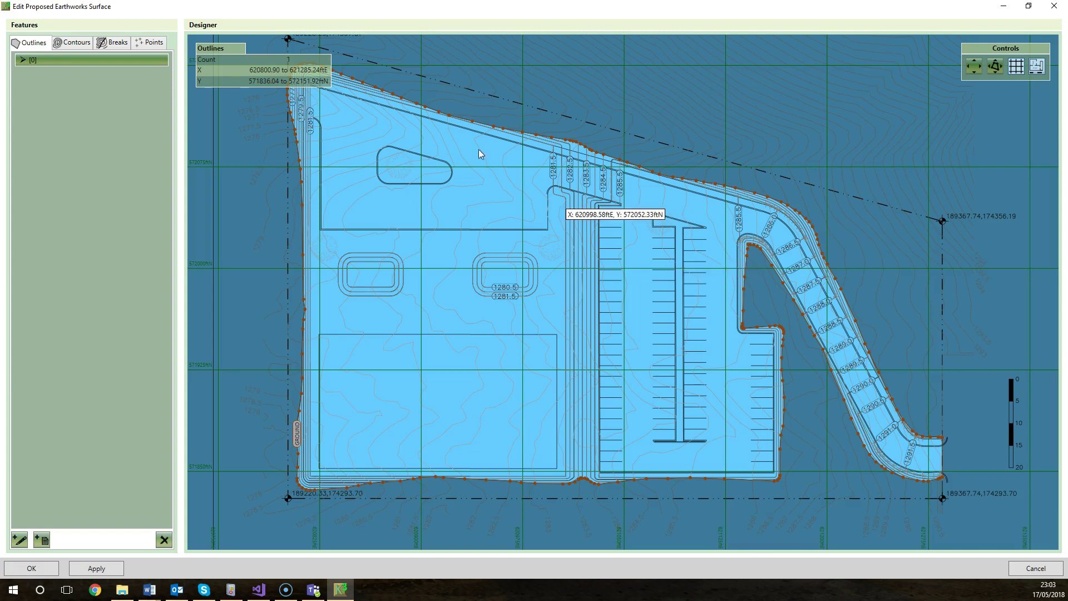
Manually add spot points at the upper-right, lower-right and lower-left corners with levels 32, 12 and 23 ft
left_click(150, 42)
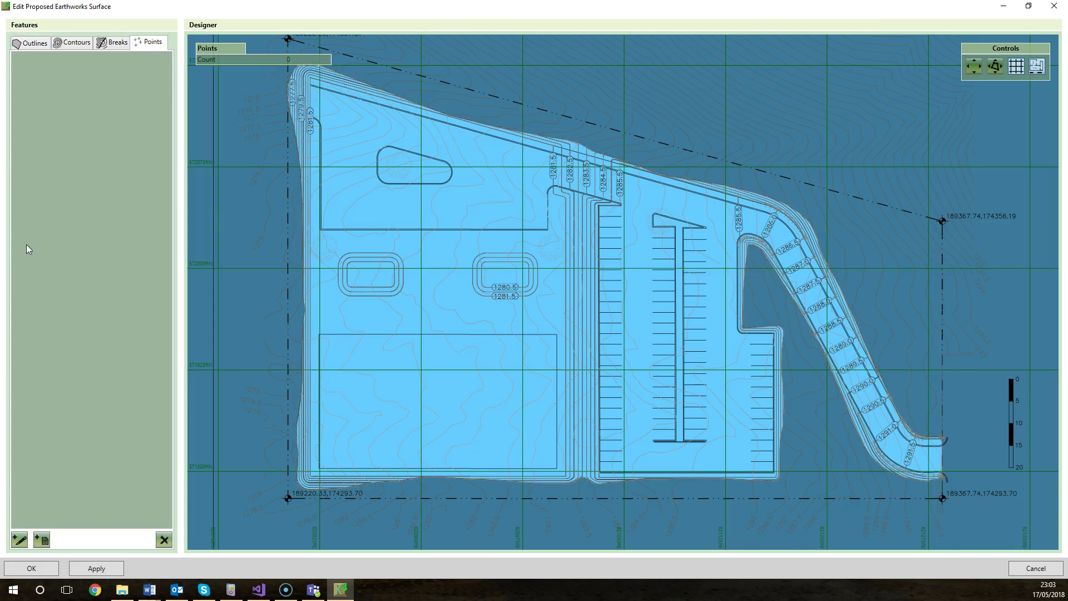
left_click(19, 540)
left_click(943, 221)
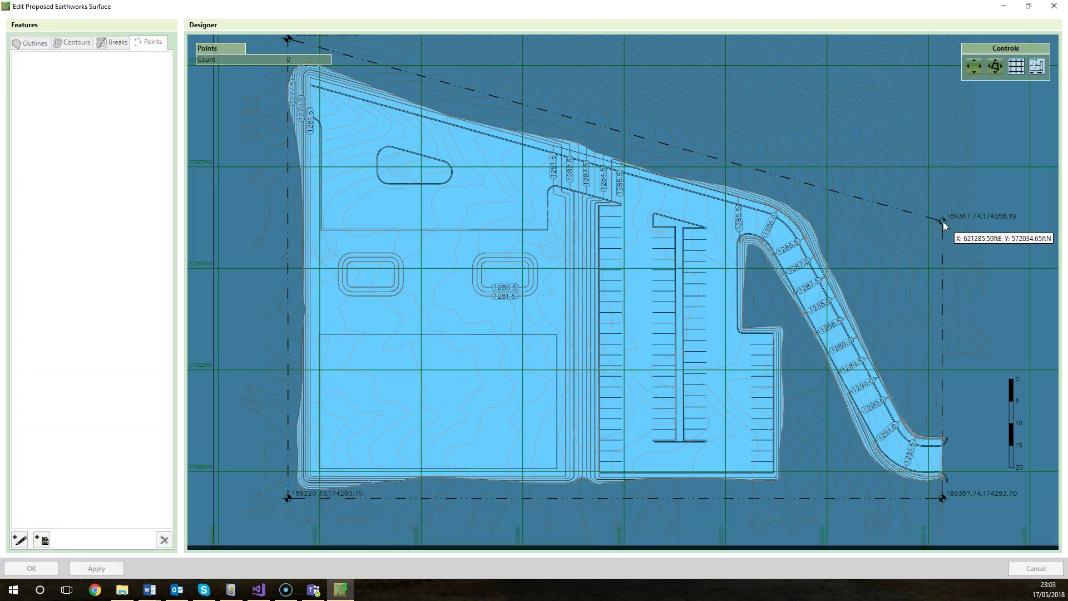
left_click(943, 222)
type("32")
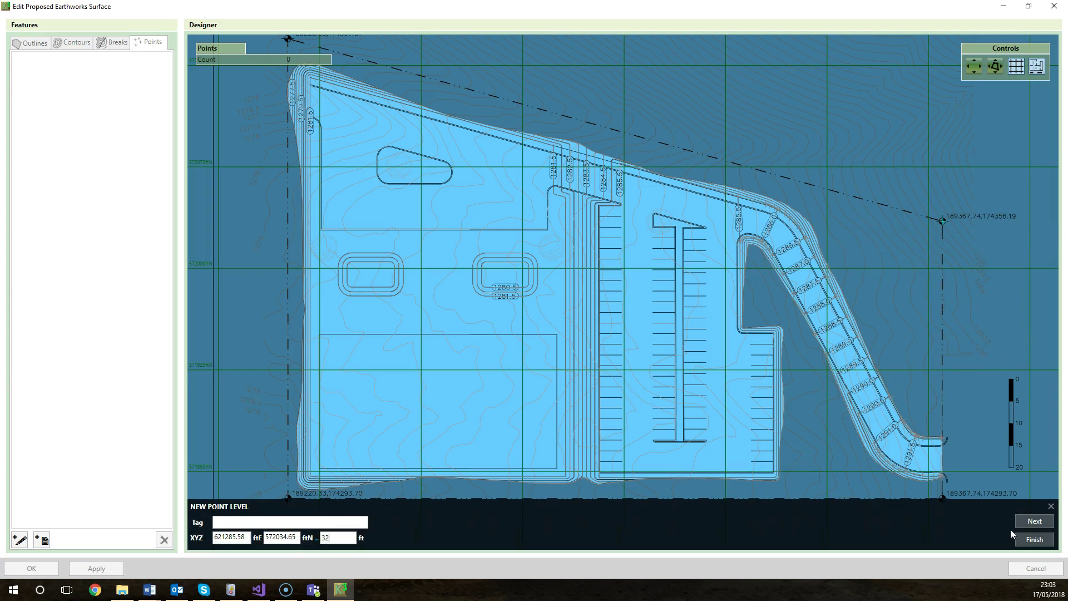
left_click(1035, 521)
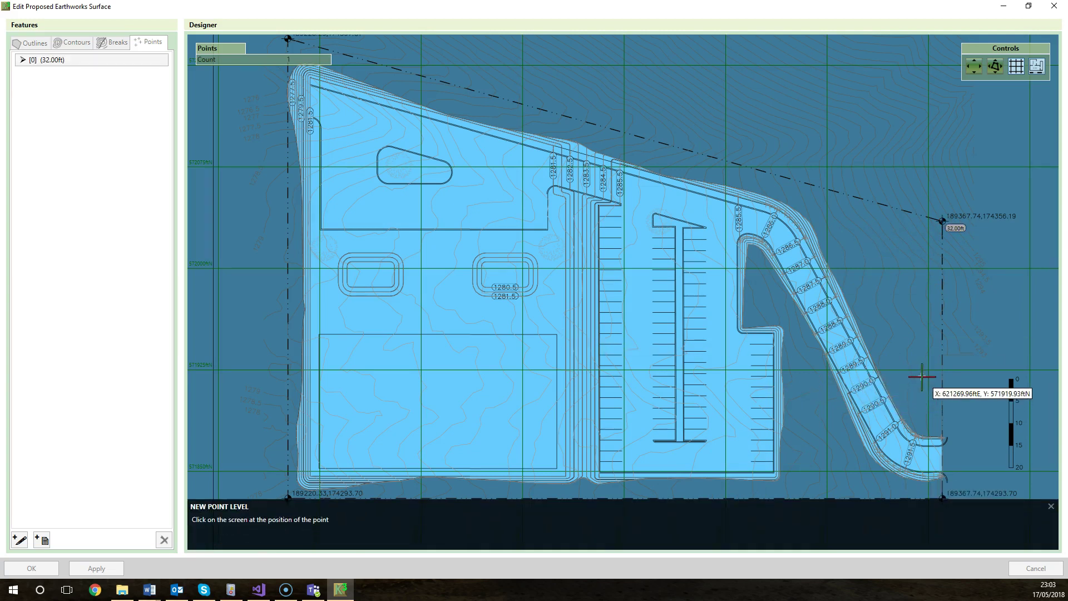
scroll(912, 372, "up", 3)
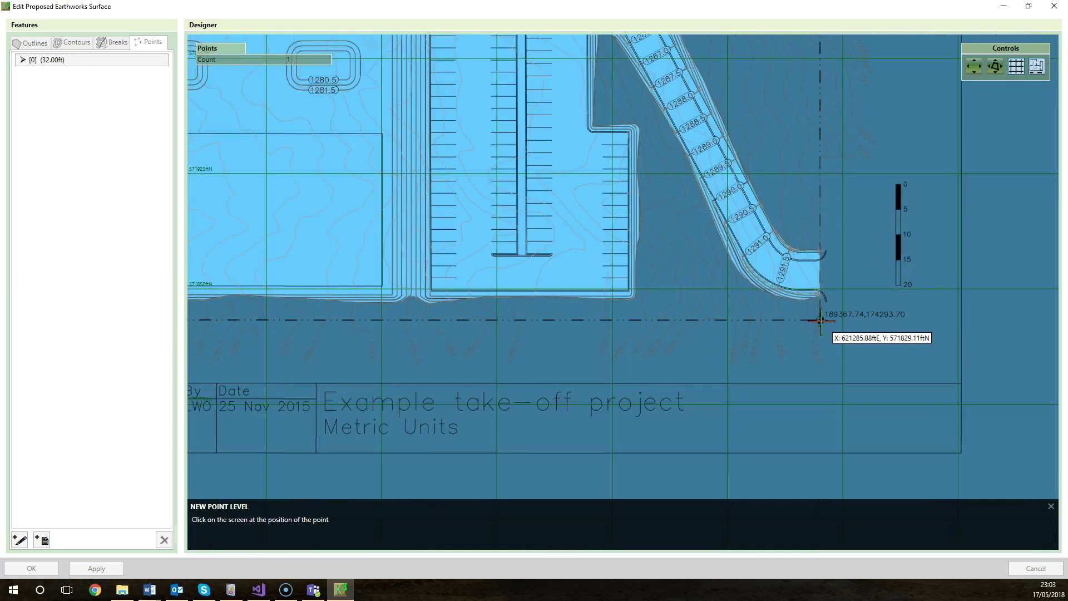
left_click(821, 320)
type("12")
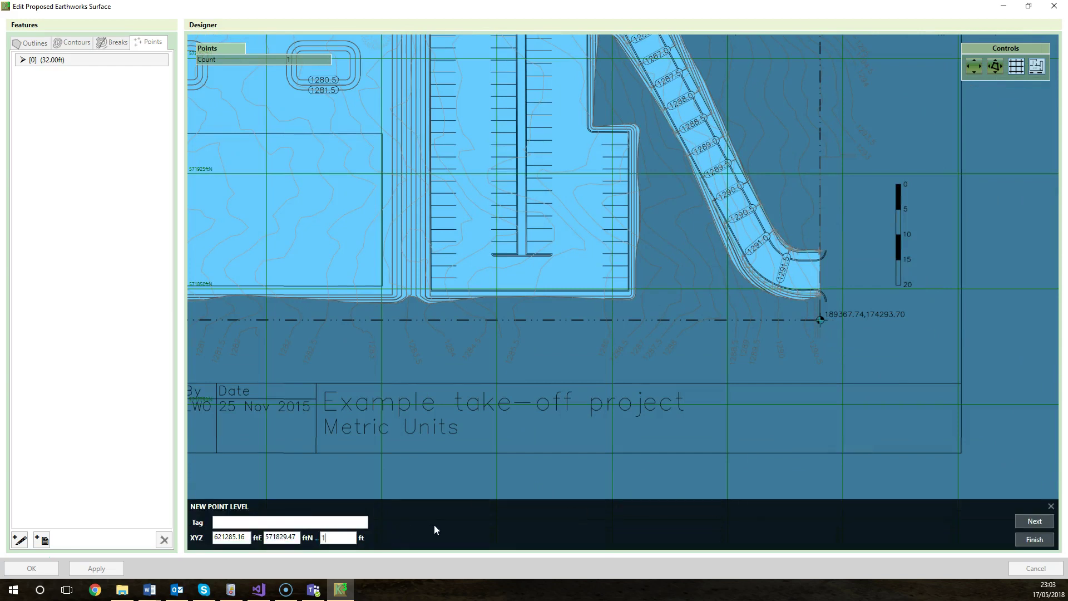
left_click(1035, 521)
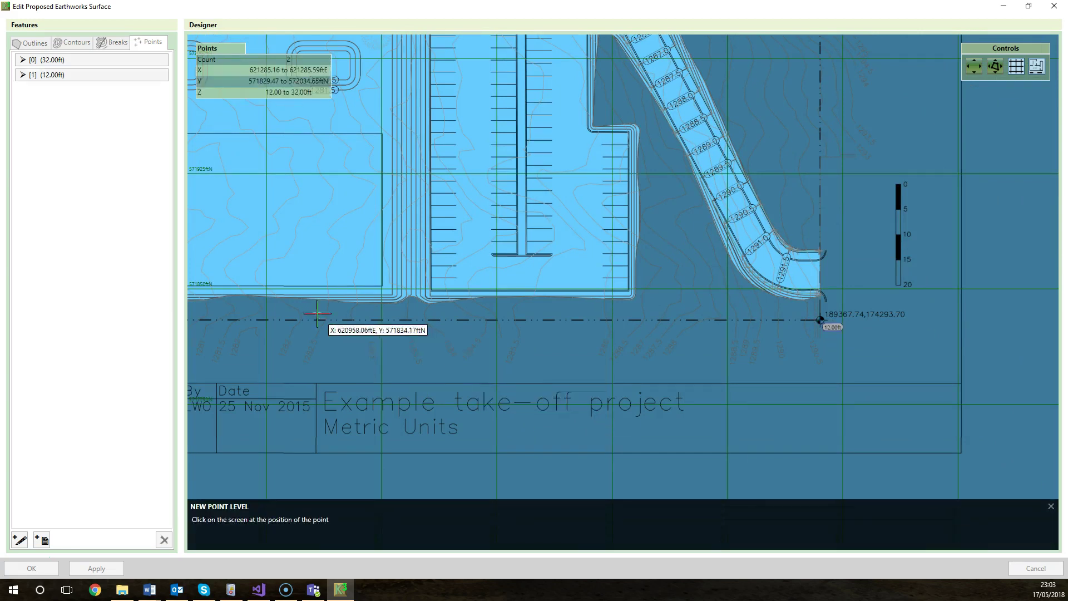
middle_click_drag(315, 309, 612, 363)
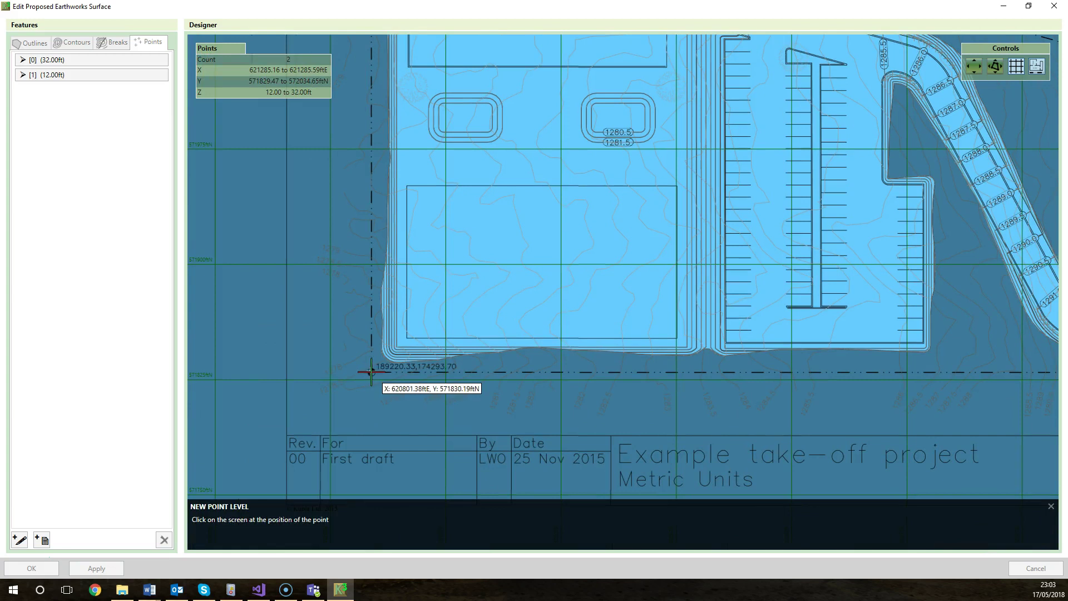
left_click(370, 371)
type("23")
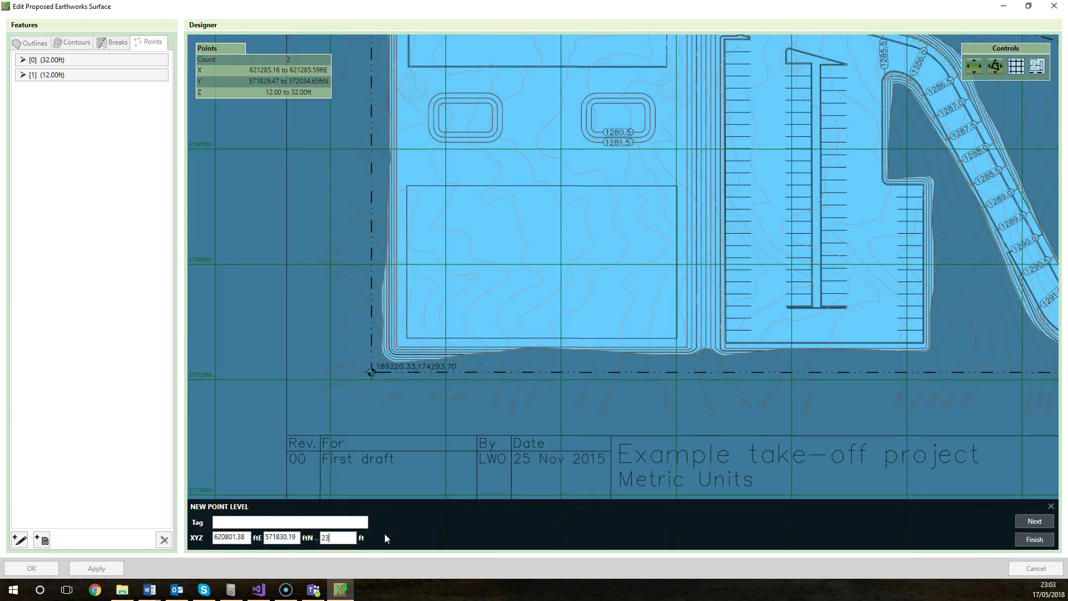
left_click(1034, 539)
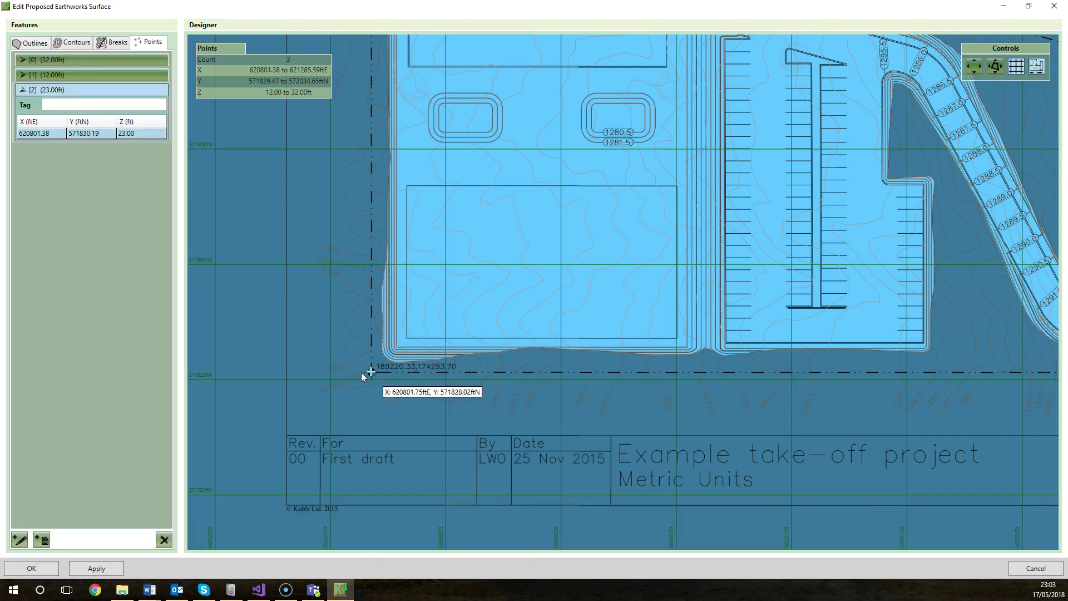
Tag the 23, 12 and 32 ft points 'cp' and accept the surface edits to recalculate earthworks
left_click(71, 104)
type("cp")
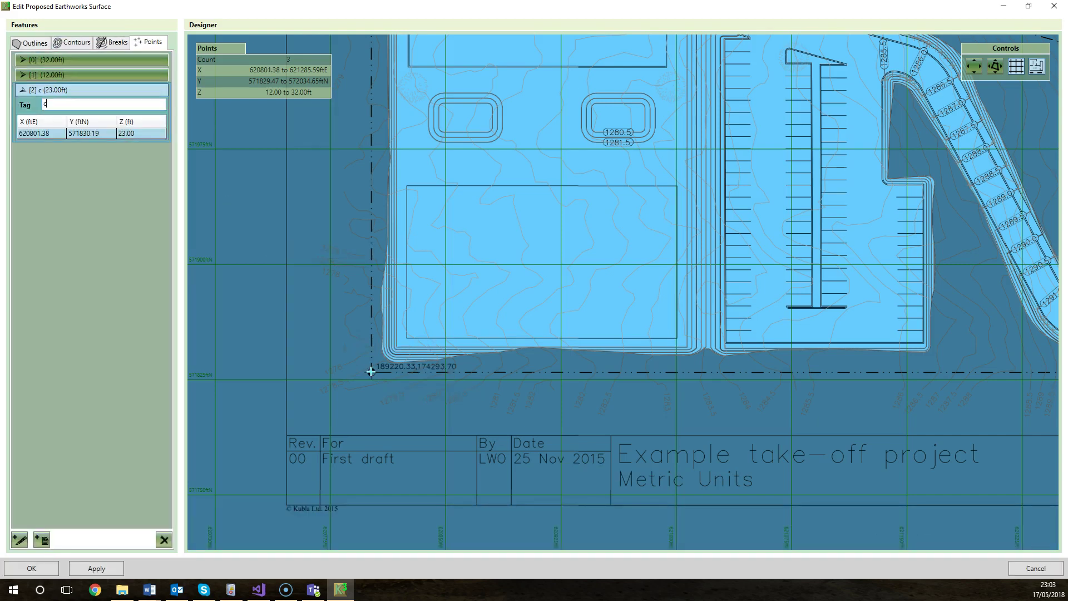
left_click(62, 77)
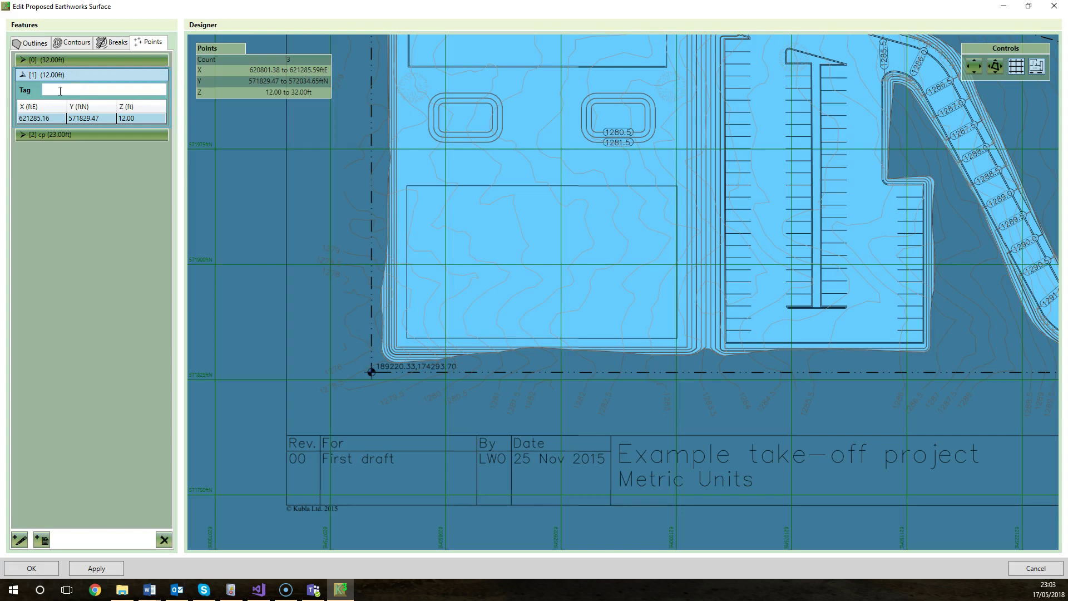
type("cp")
left_click(116, 67)
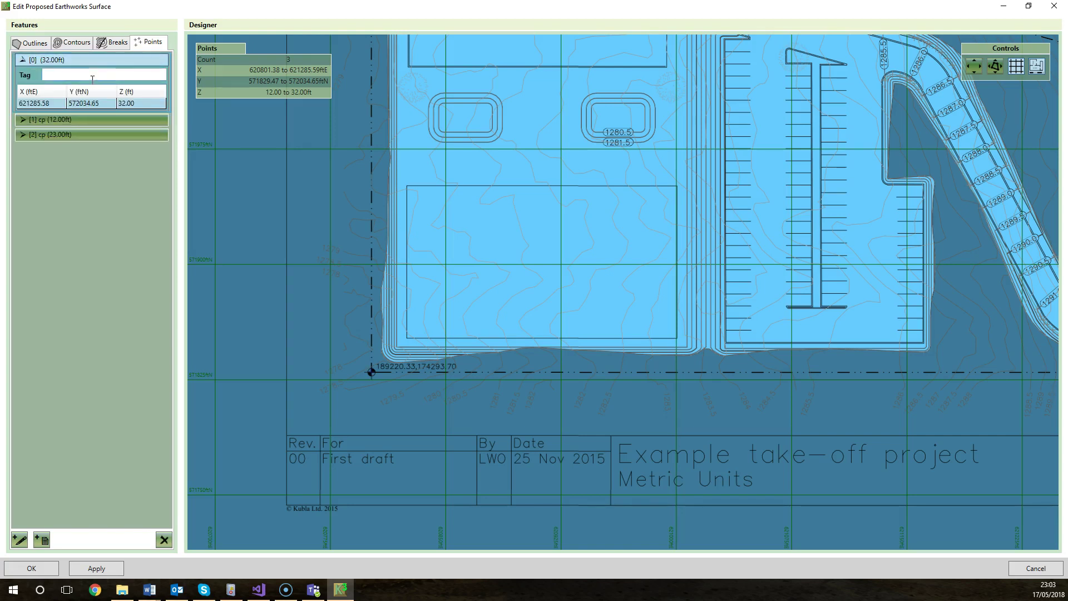
type("cp")
key("Return")
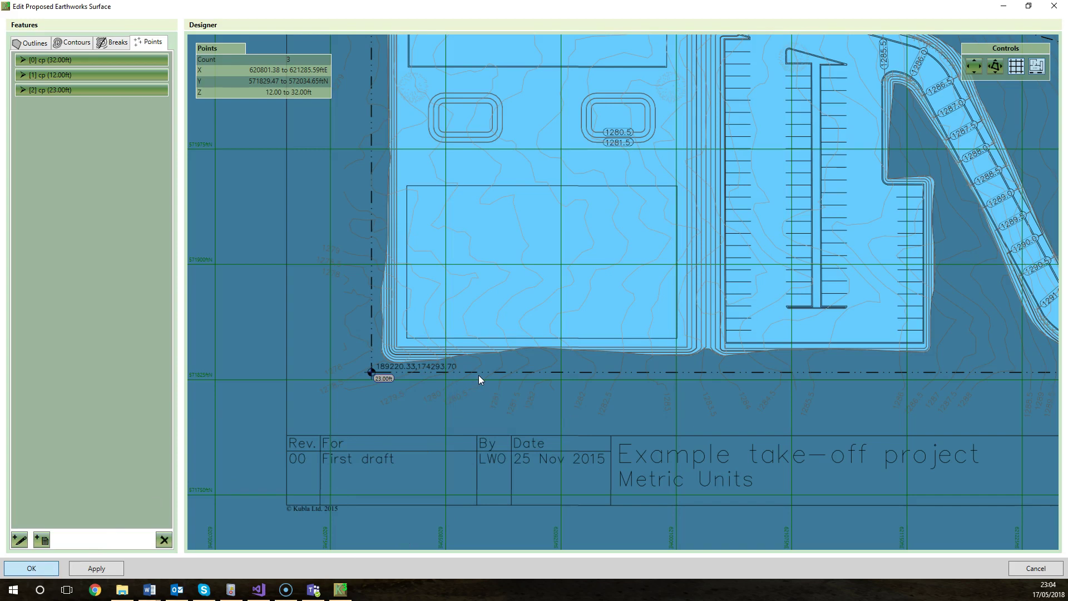
left_click(111, 392)
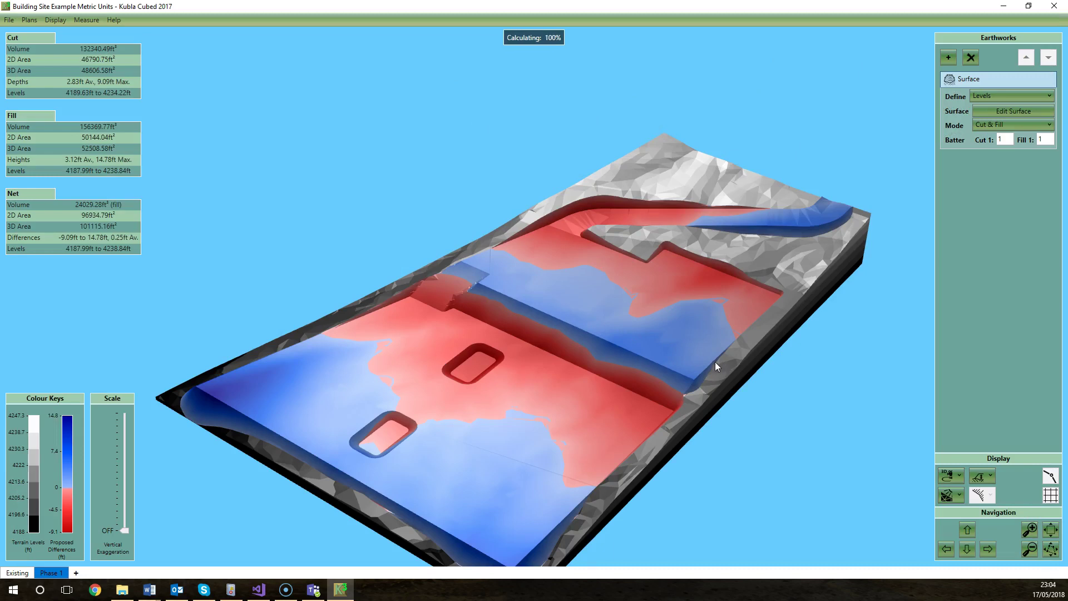
Open the Land XML export dialog from the File > Export menu
left_click(9, 21)
mouse_move(93, 128)
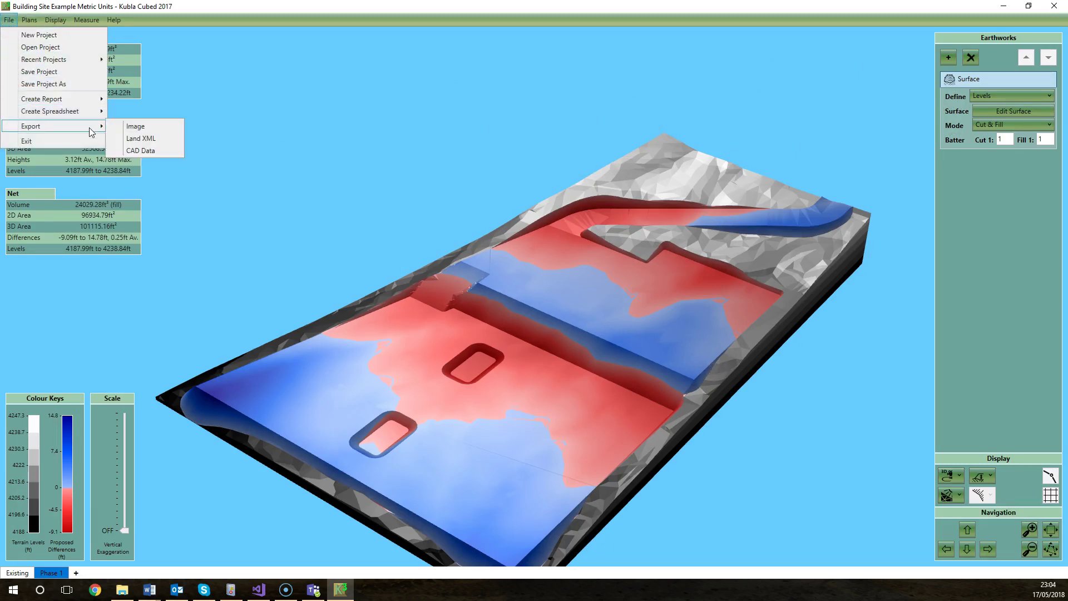
left_click(157, 140)
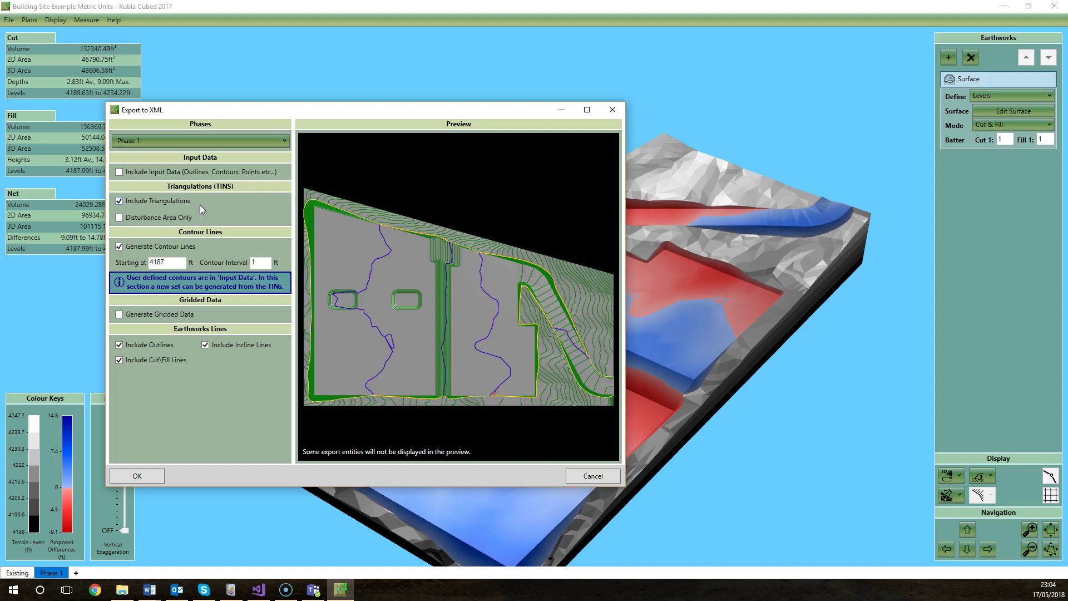
left_click(169, 142)
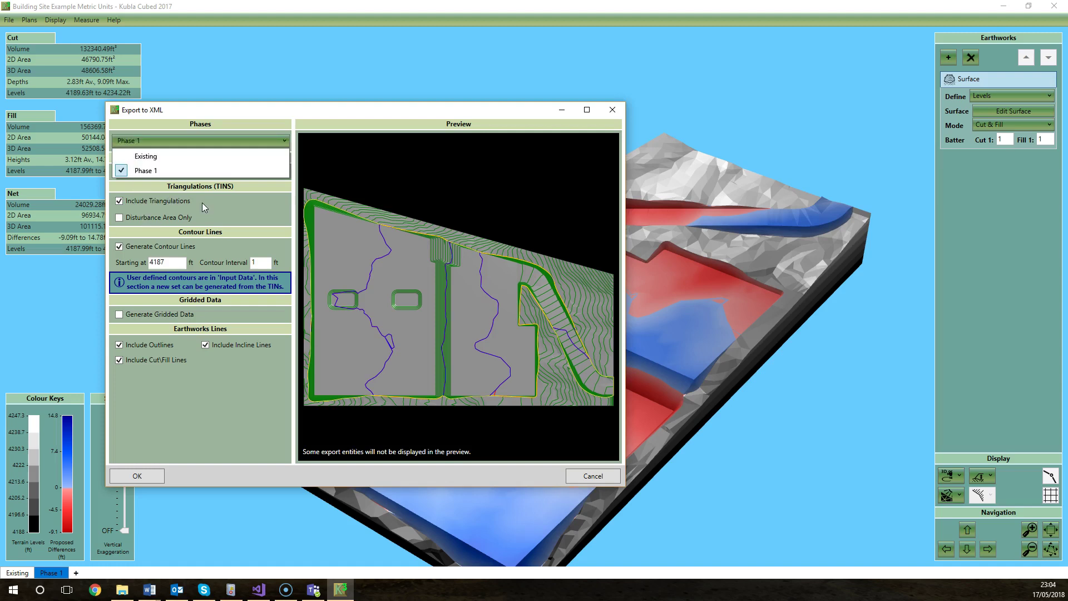
left_click(247, 220)
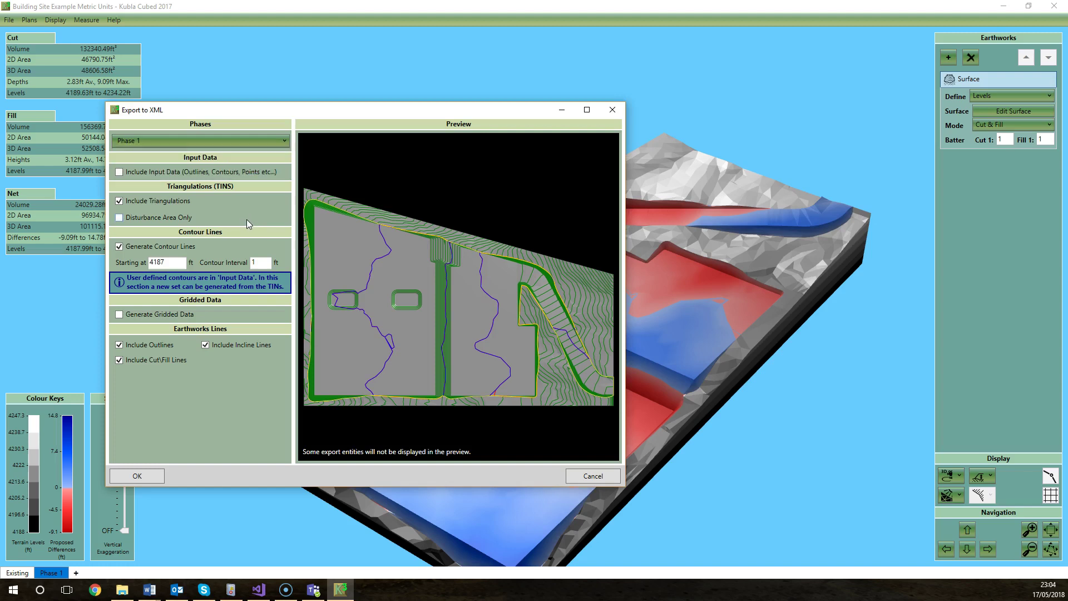
left_click(158, 145)
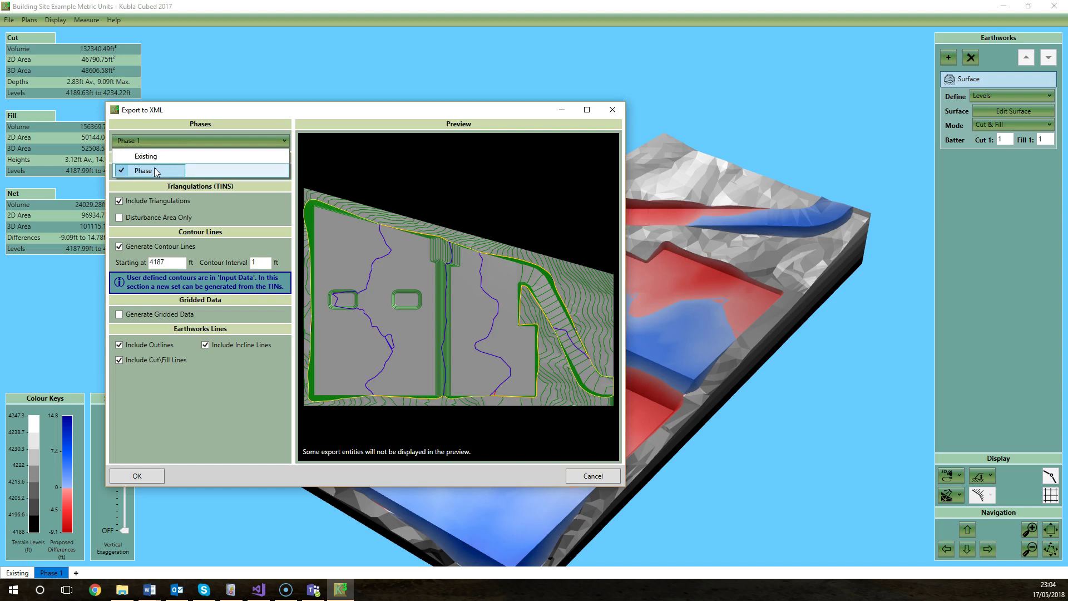
left_click(260, 208)
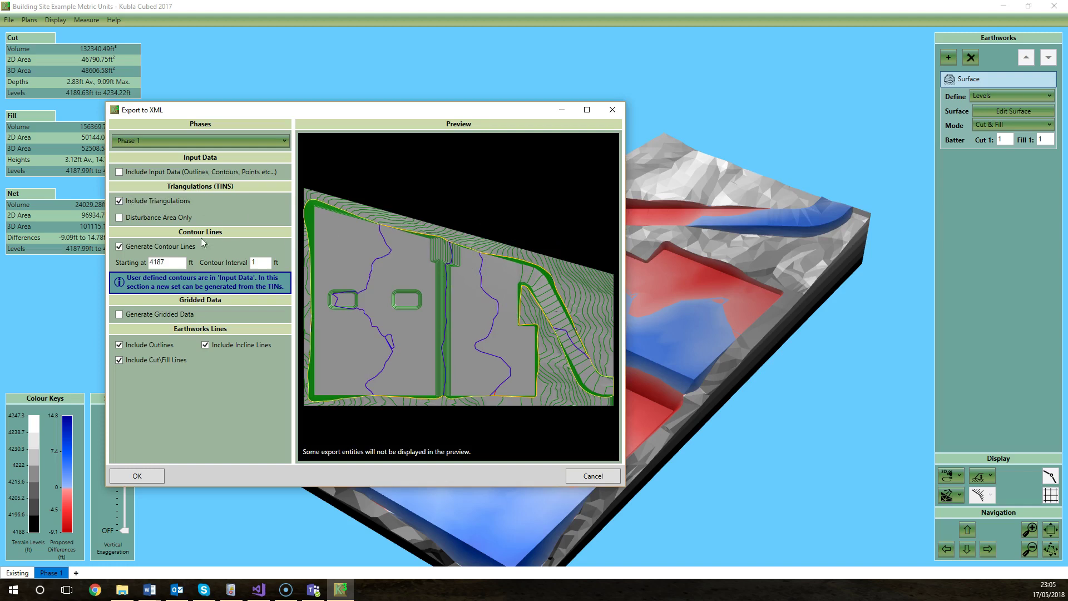
left_click(120, 218)
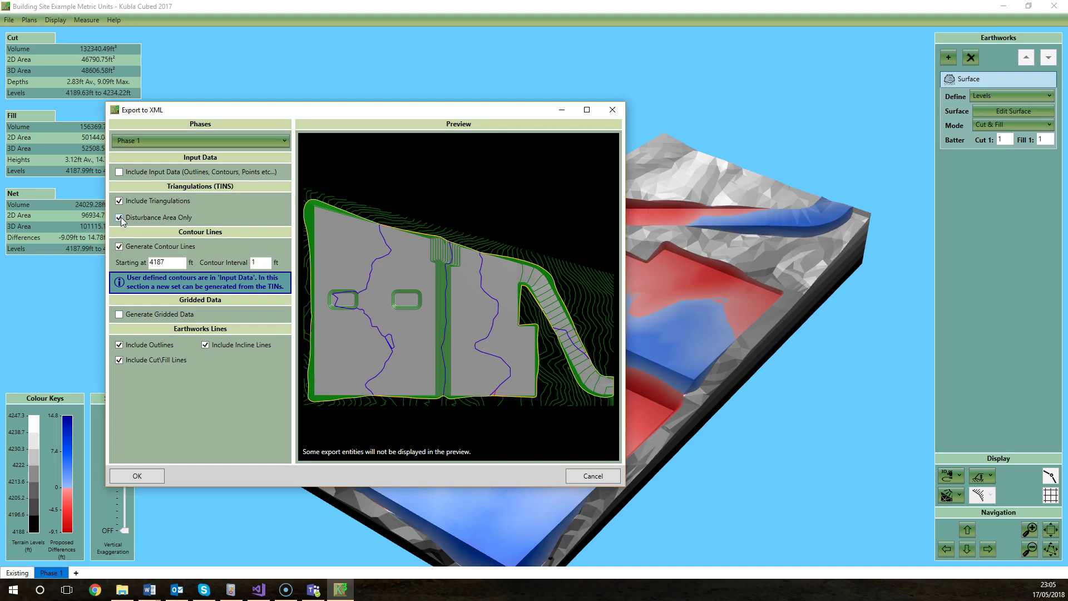
left_click(121, 218)
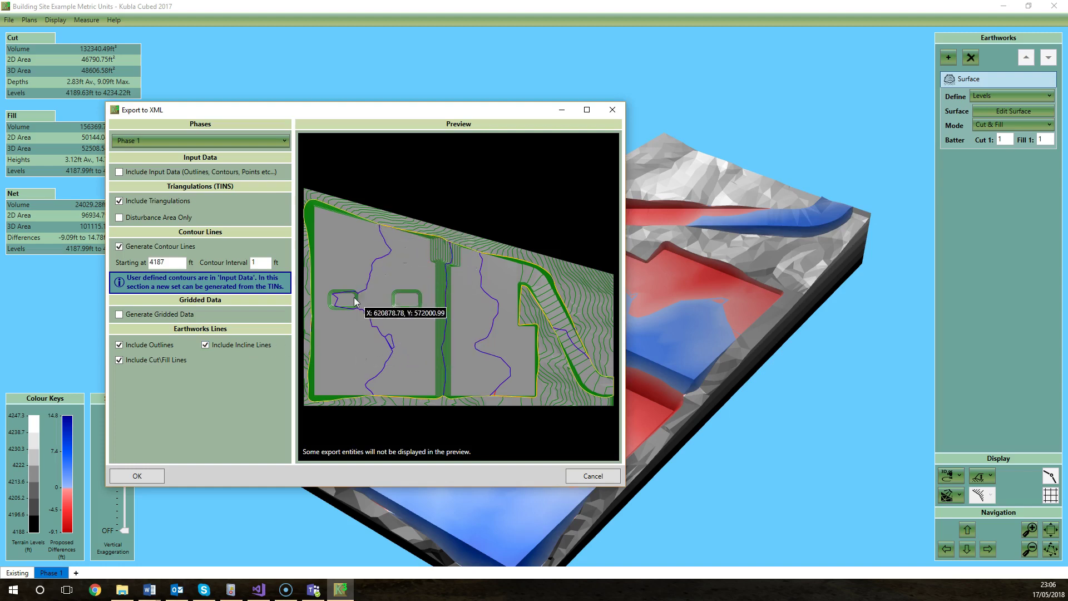
scroll(504, 380, "up", 1)
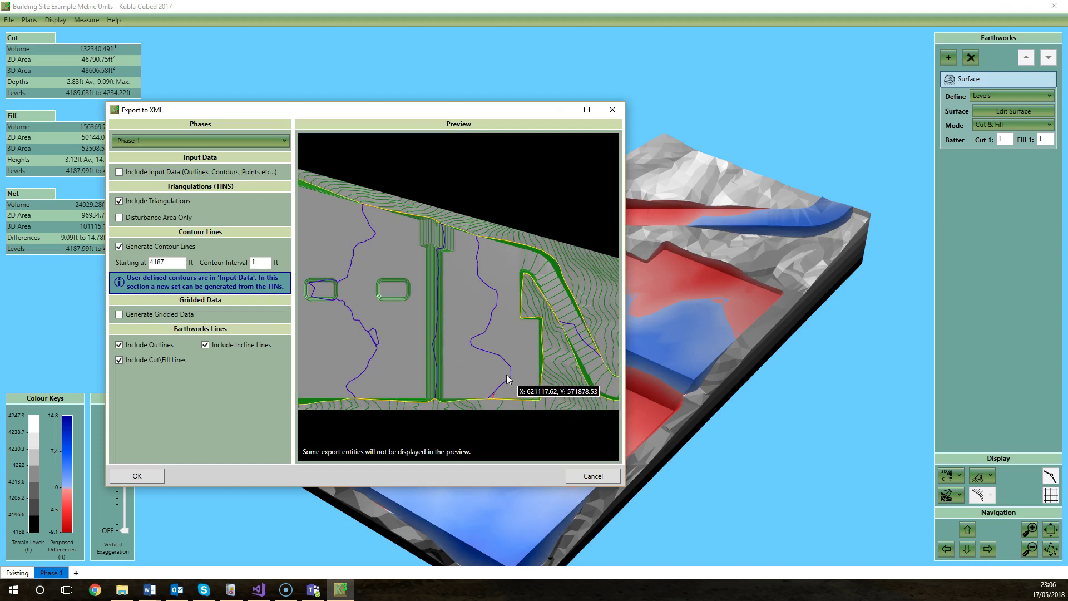
scroll(465, 350, "up", 1)
scroll(490, 345, "down", 1)
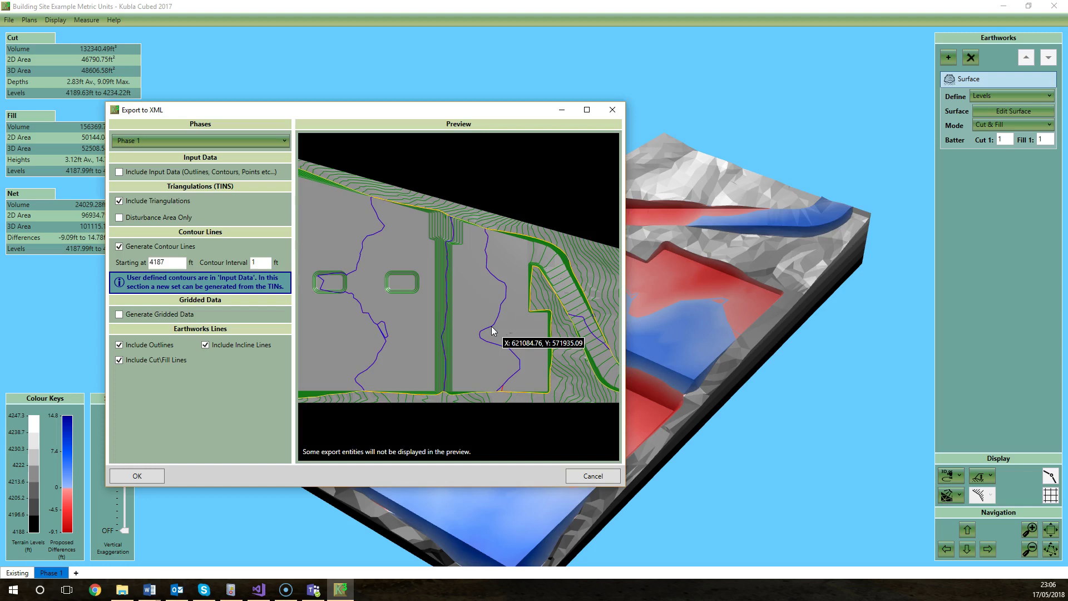
scroll(492, 331, "up", 1)
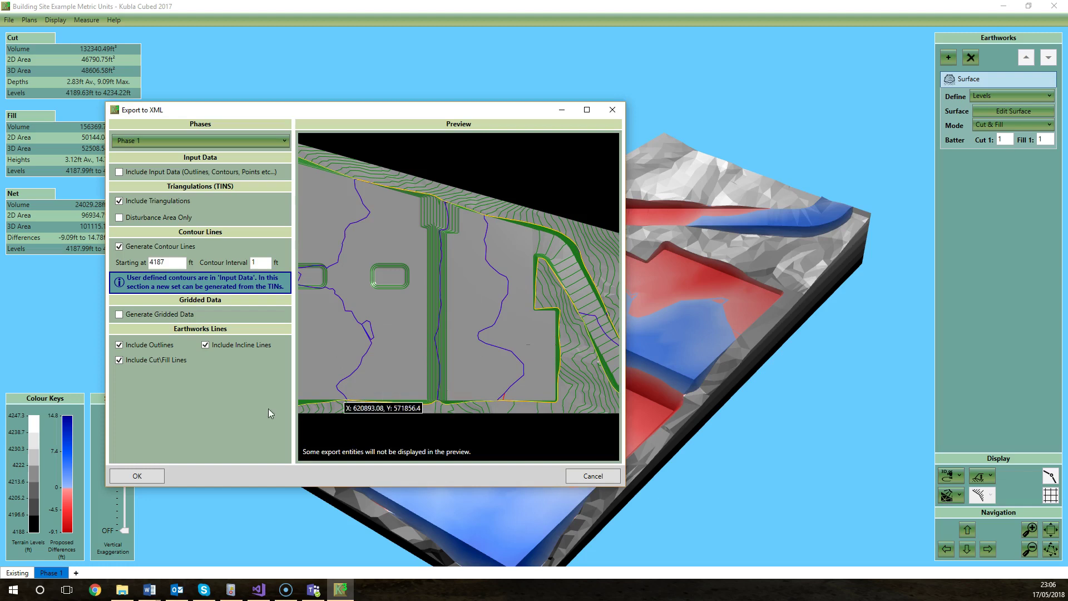
Export the LandXML to Building Site Example Metric Units.xml, overwriting the existing file
left_click(144, 477)
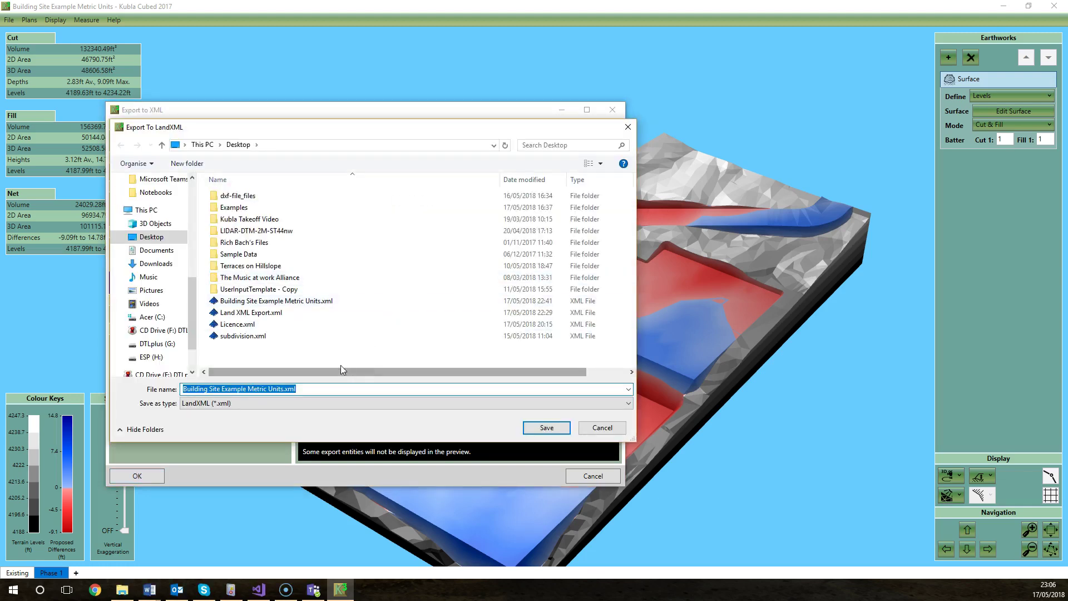
left_click(534, 427)
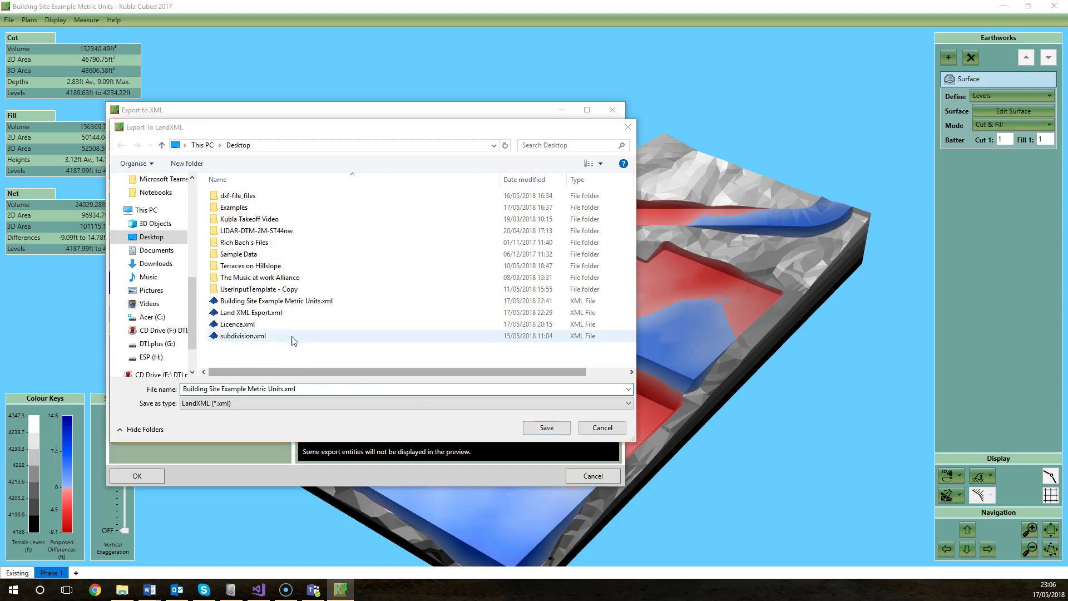
left_click(299, 302)
left_click(543, 430)
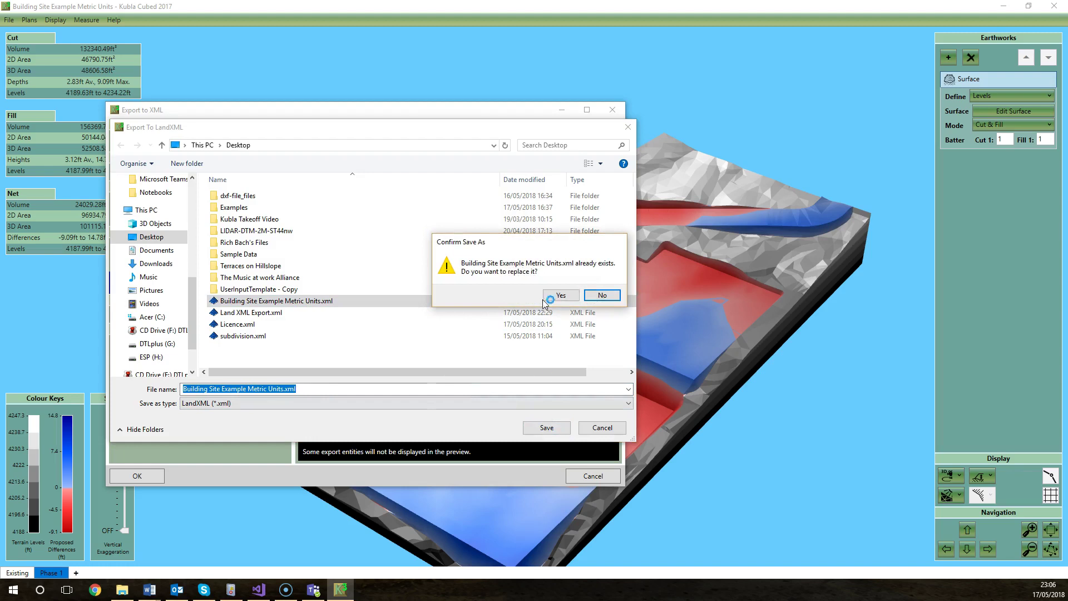
left_click(560, 294)
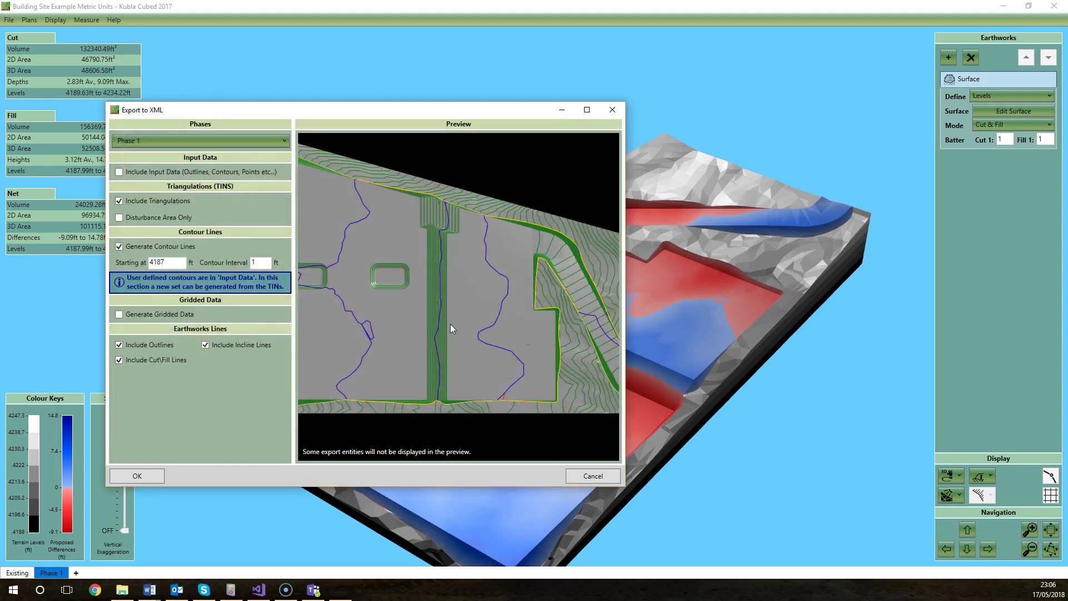
key("Return")
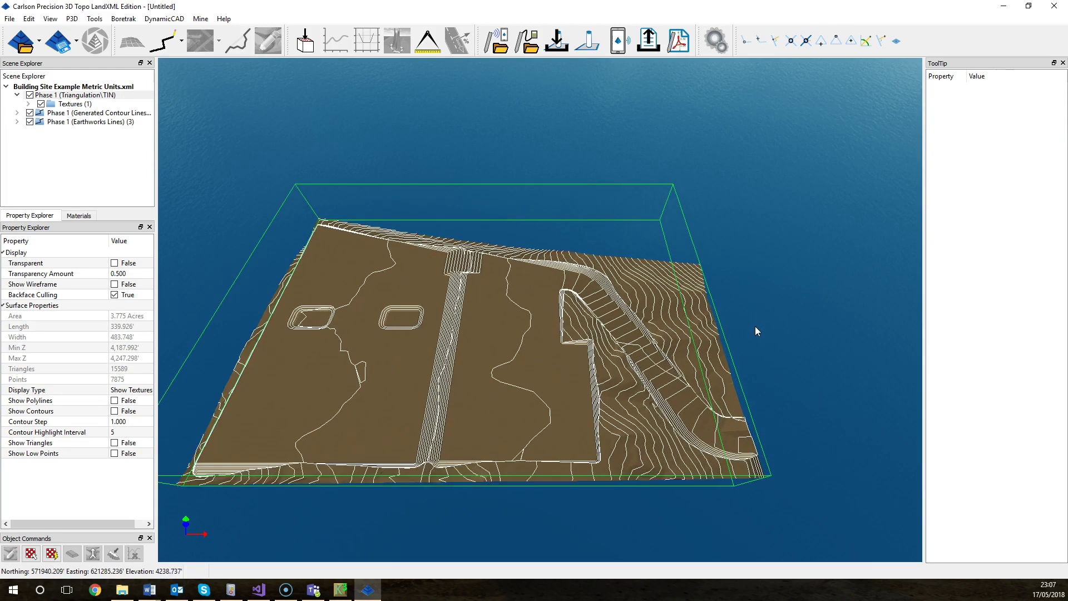
Expand Generated Contour Lines (13740.16–13933.73 ft) and Earthworks Lines (Outlines, Fill Boundary, Cut Boundary) in Scene Explorer
scroll(464, 402, "up", 3)
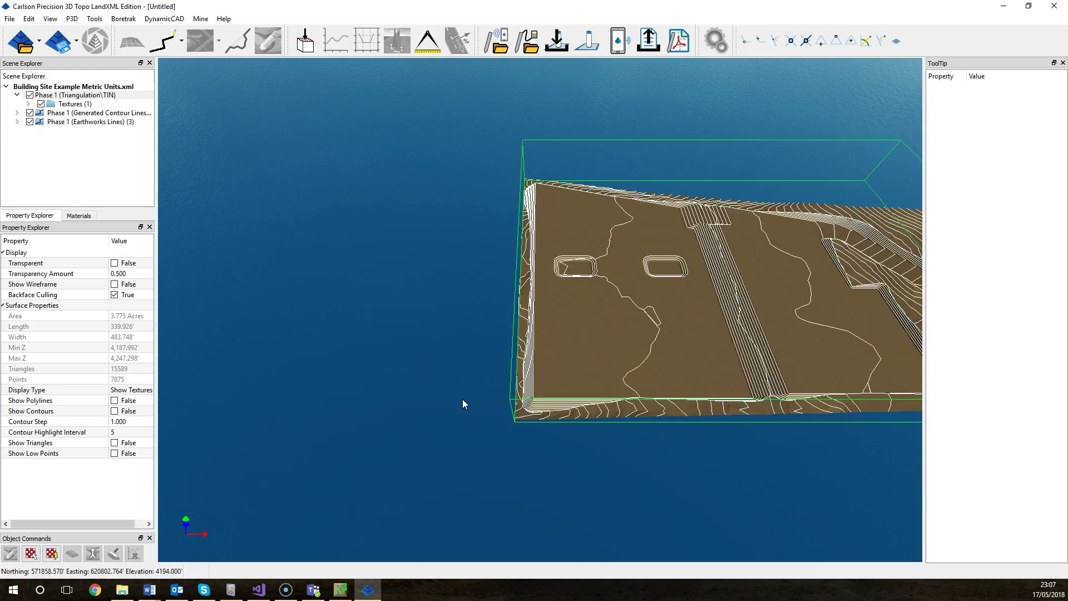
middle_click_drag(723, 333, 510, 374)
scroll(509, 376, "up", 2)
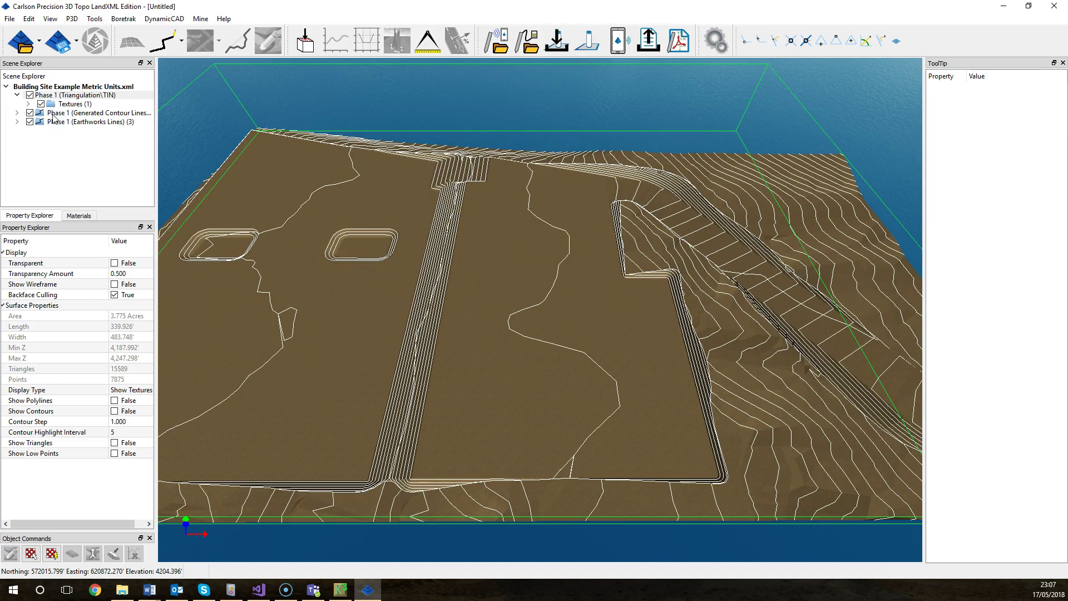
left_click(17, 113)
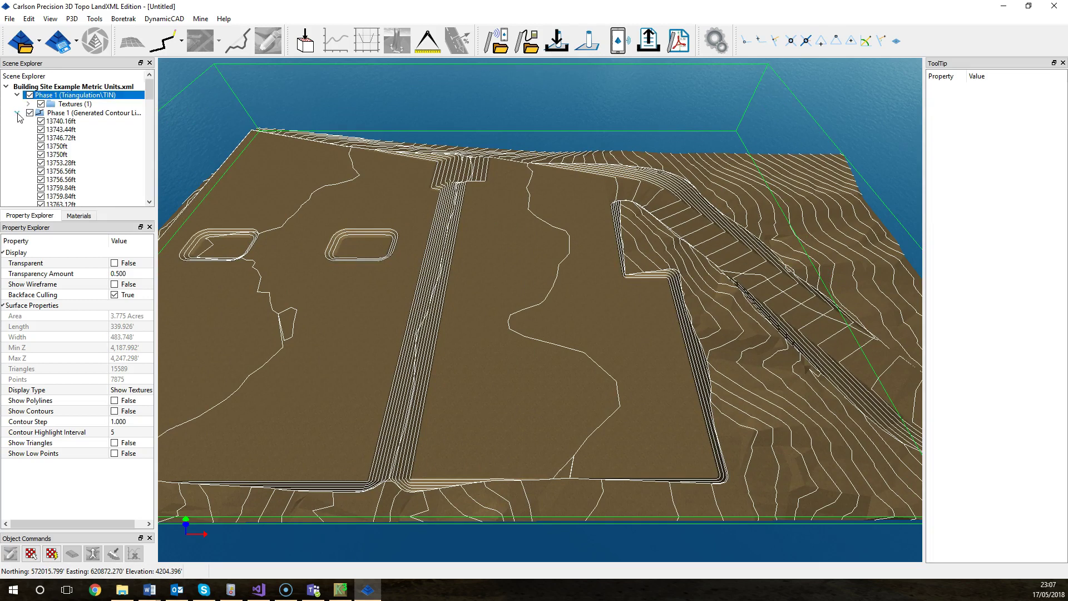
left_click(17, 113)
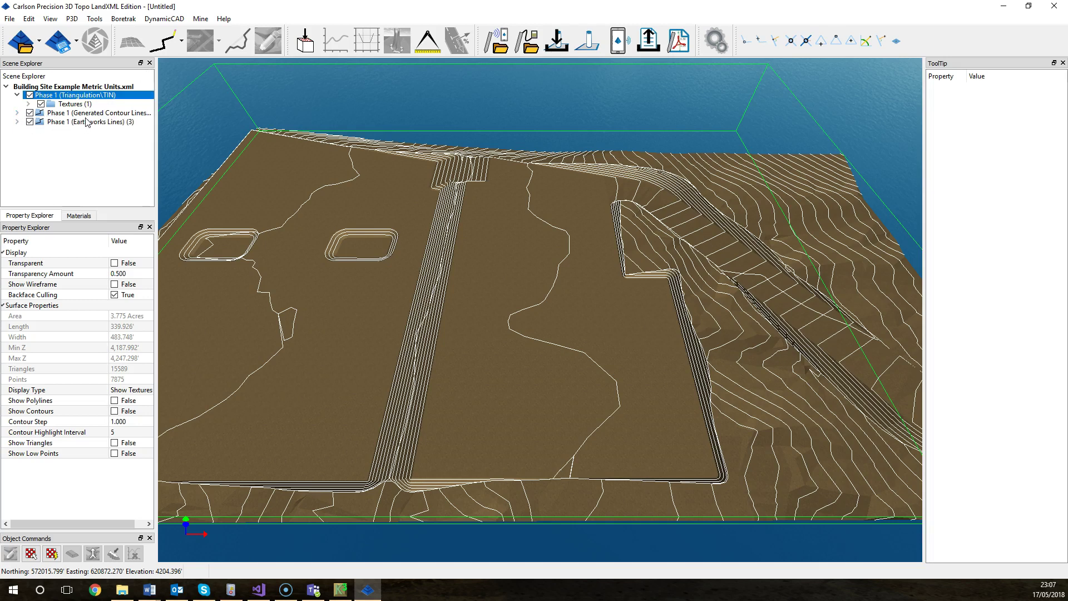
left_click(17, 122)
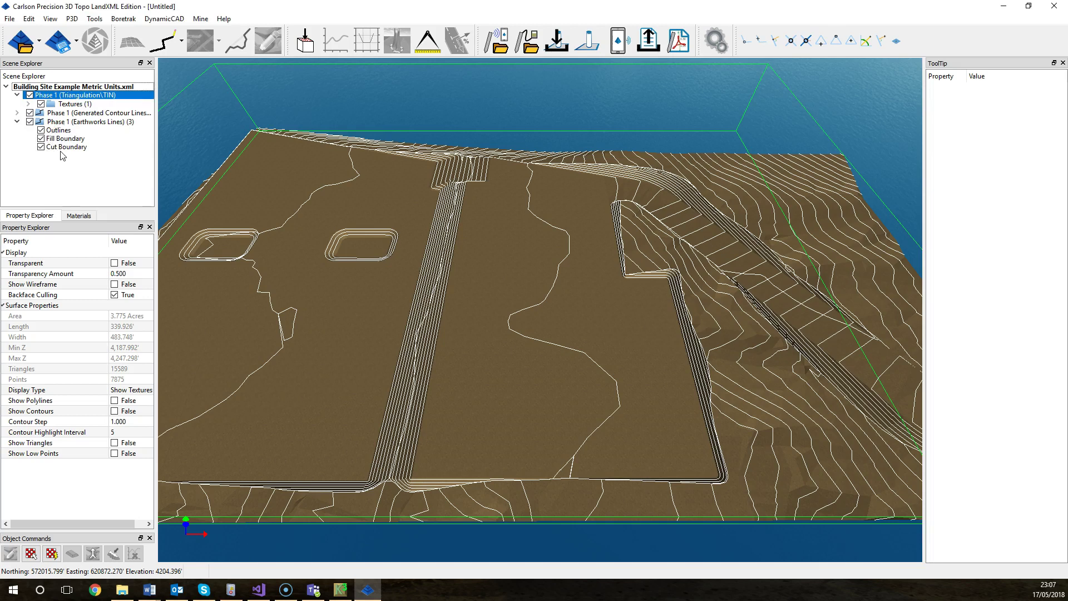
left_click(17, 113)
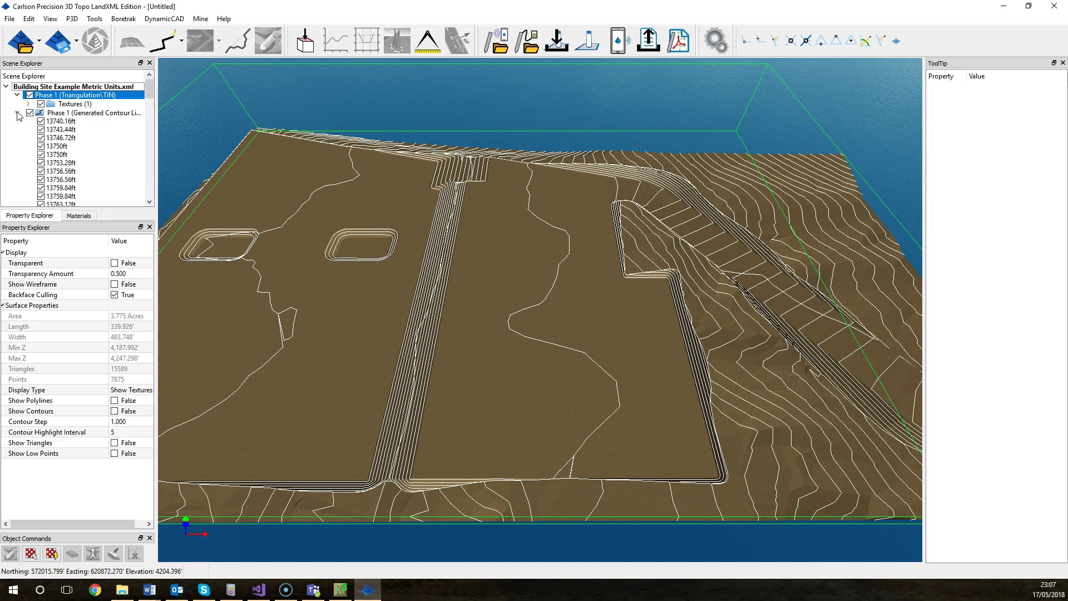
scroll(99, 133, "down", 1)
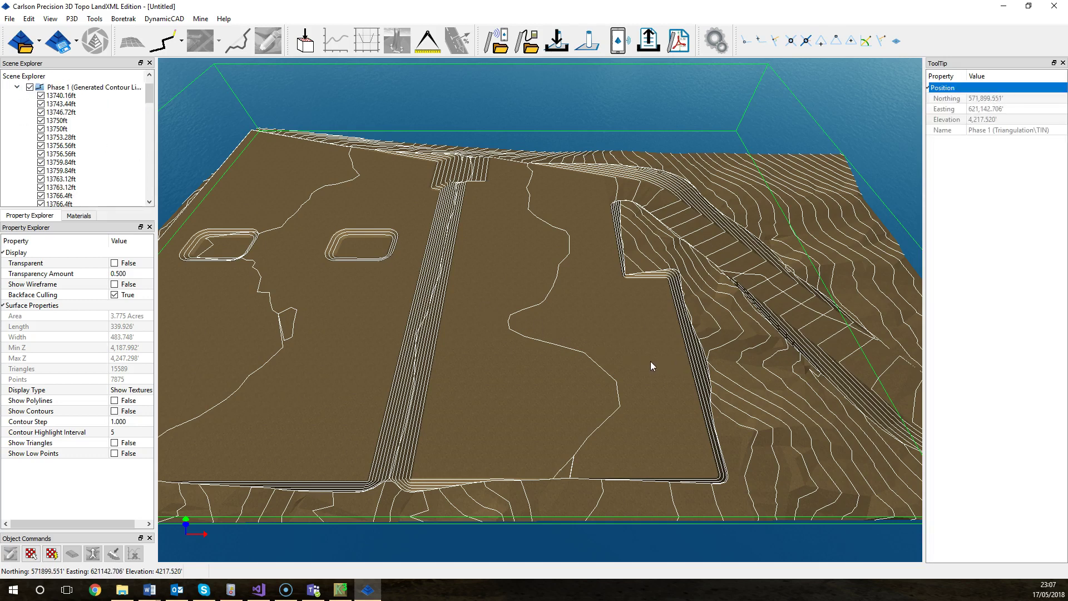
left_click_drag(473, 393, 609, 369)
scroll(558, 349, "down", 3)
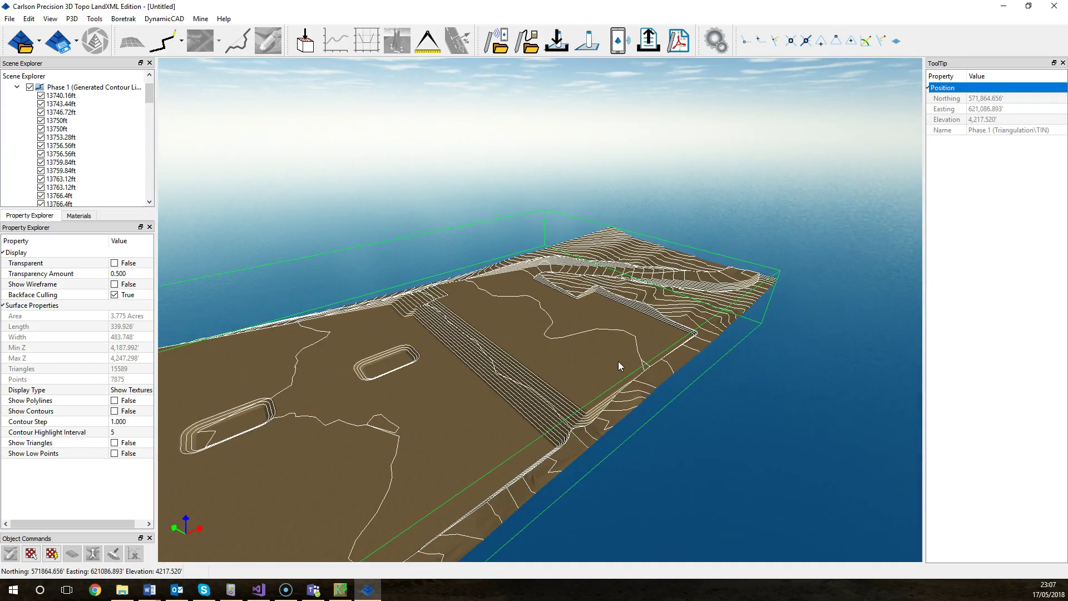
scroll(618, 362, "up", 2)
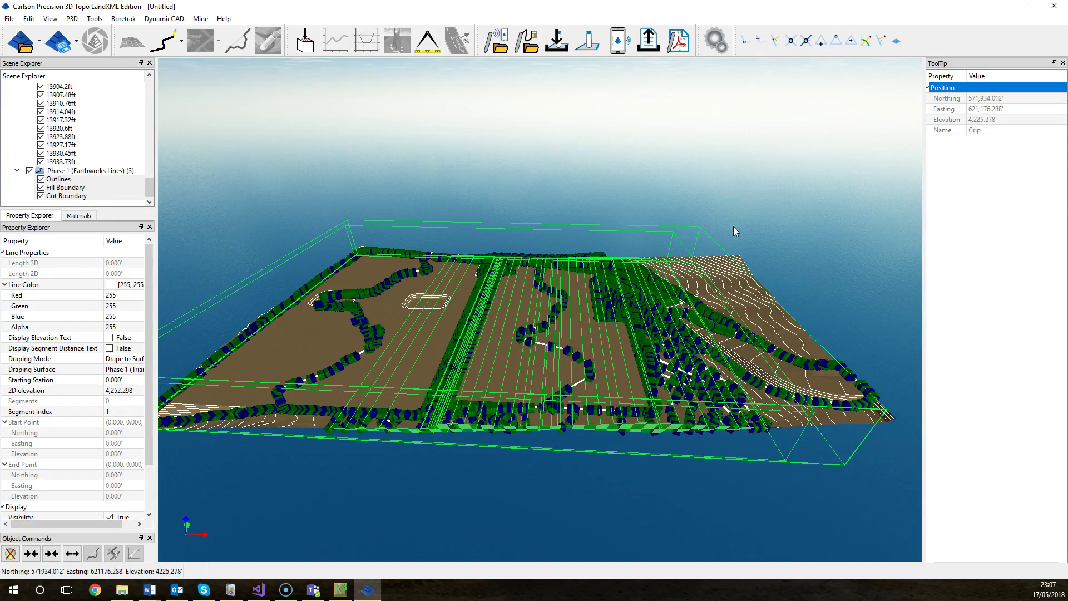
Deselect the earthworks lines and orbit to an angled view of the contoured terrain
left_click(515, 470)
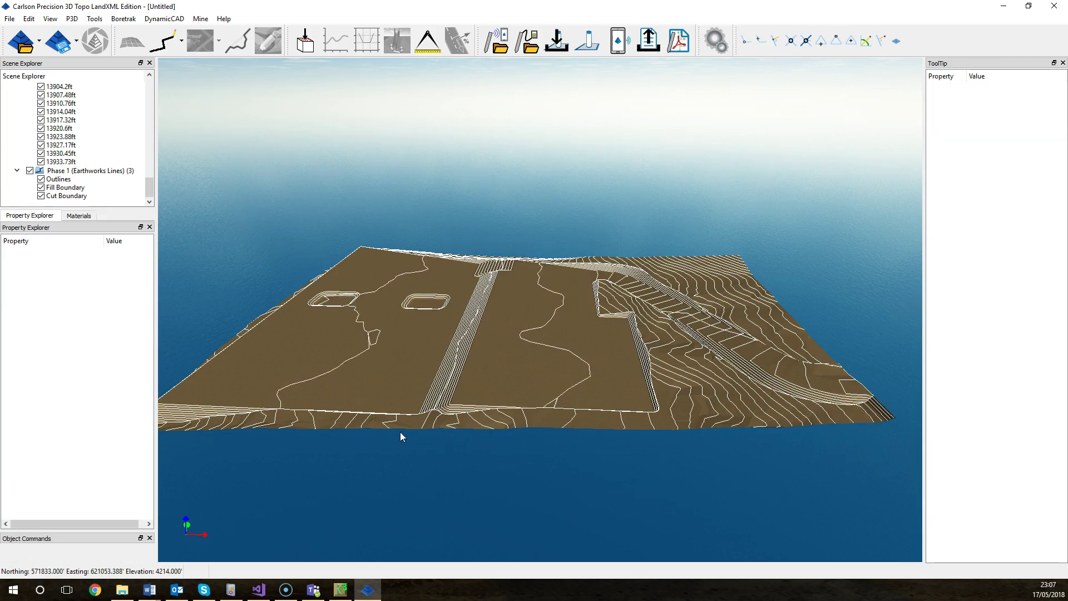
left_click_drag(365, 451, 492, 412)
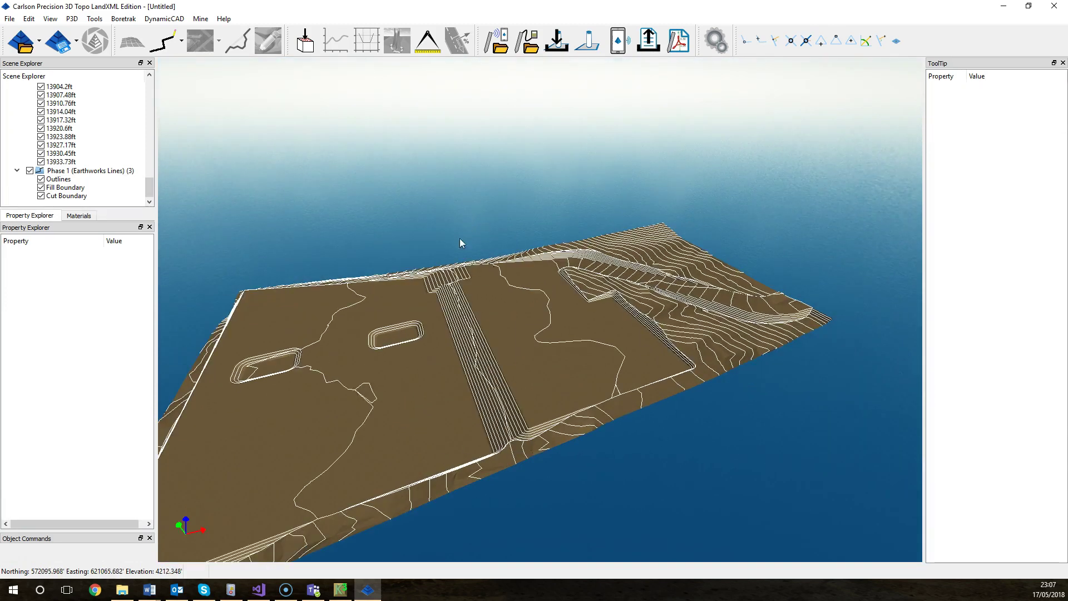